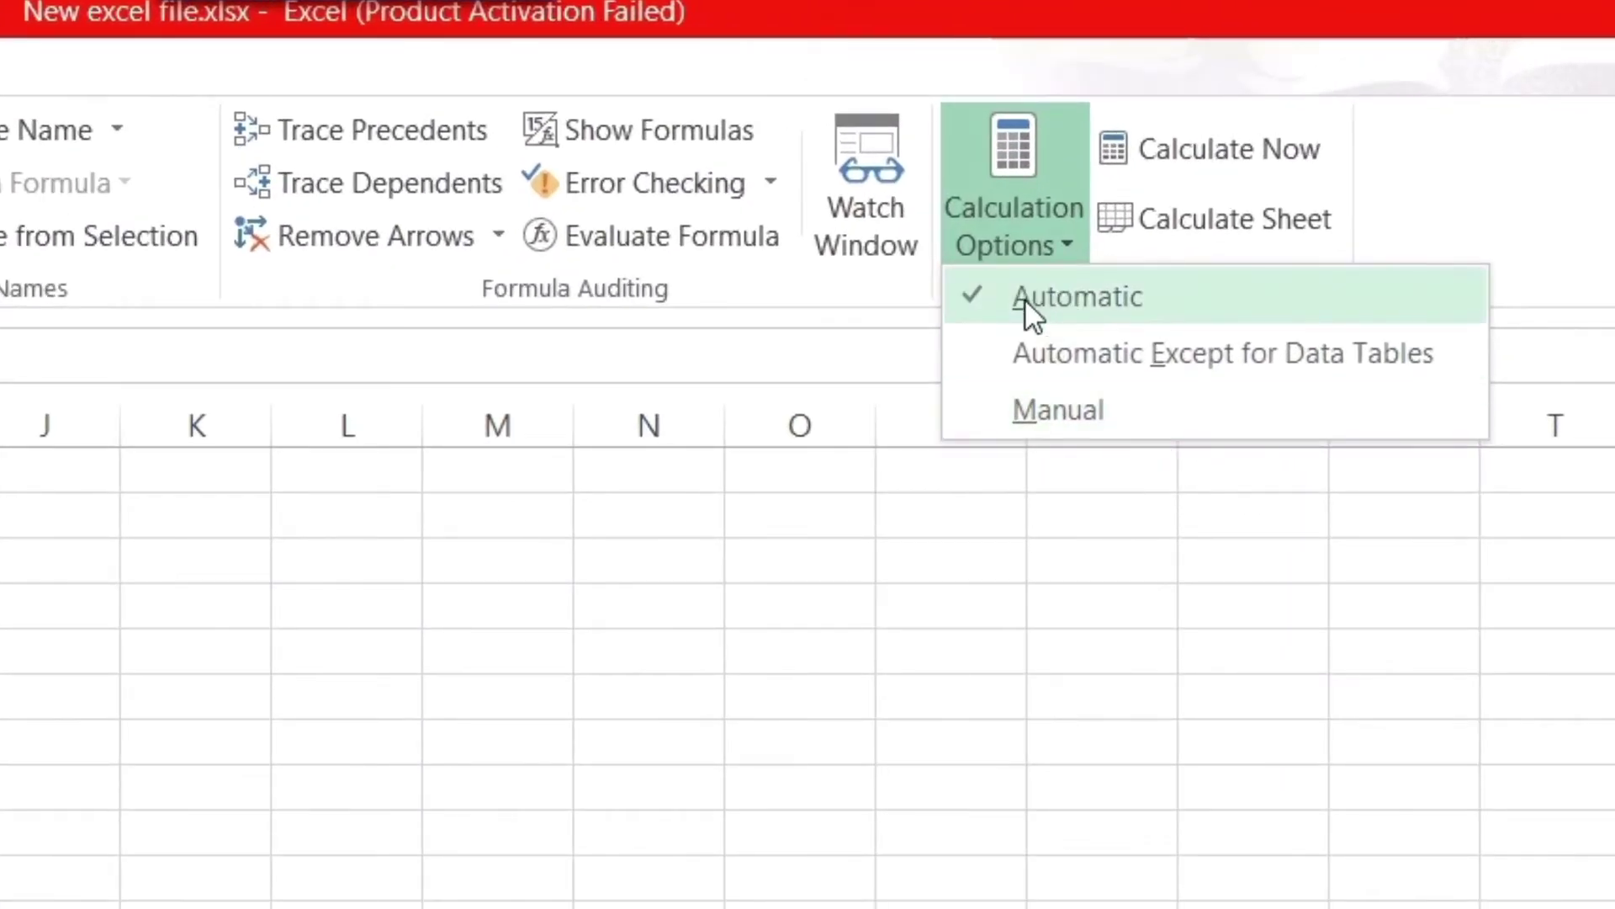
Set the workbook's calculation option to Manual
{"action": "left_click", "coordinate": [1077, 409]}
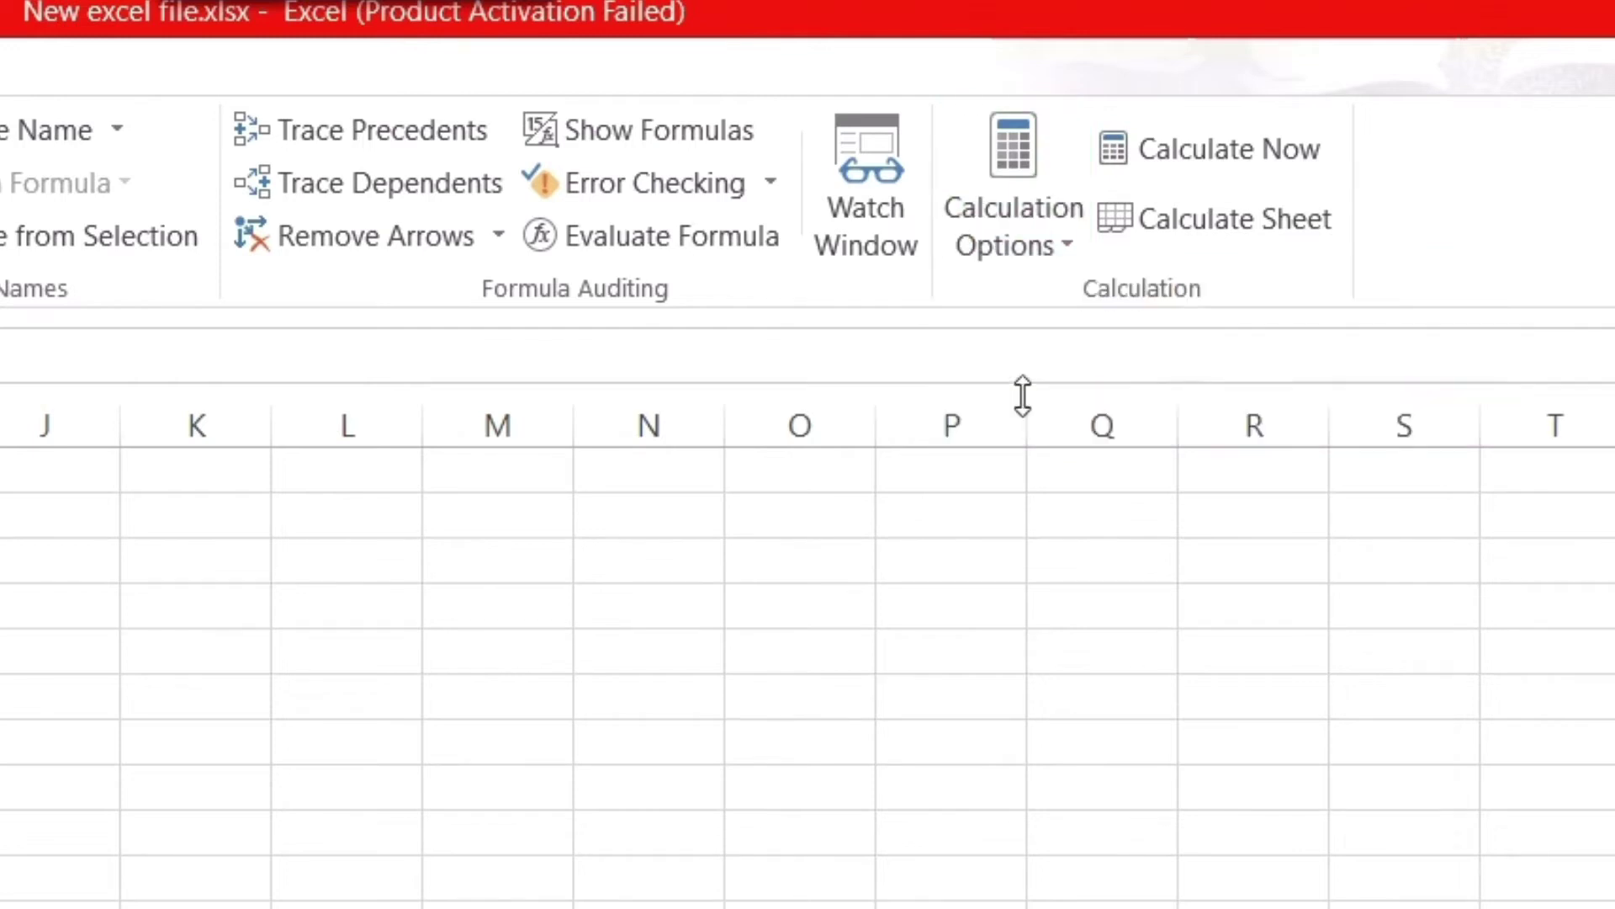
{"action": "left_click", "coordinate": [1052, 243]}
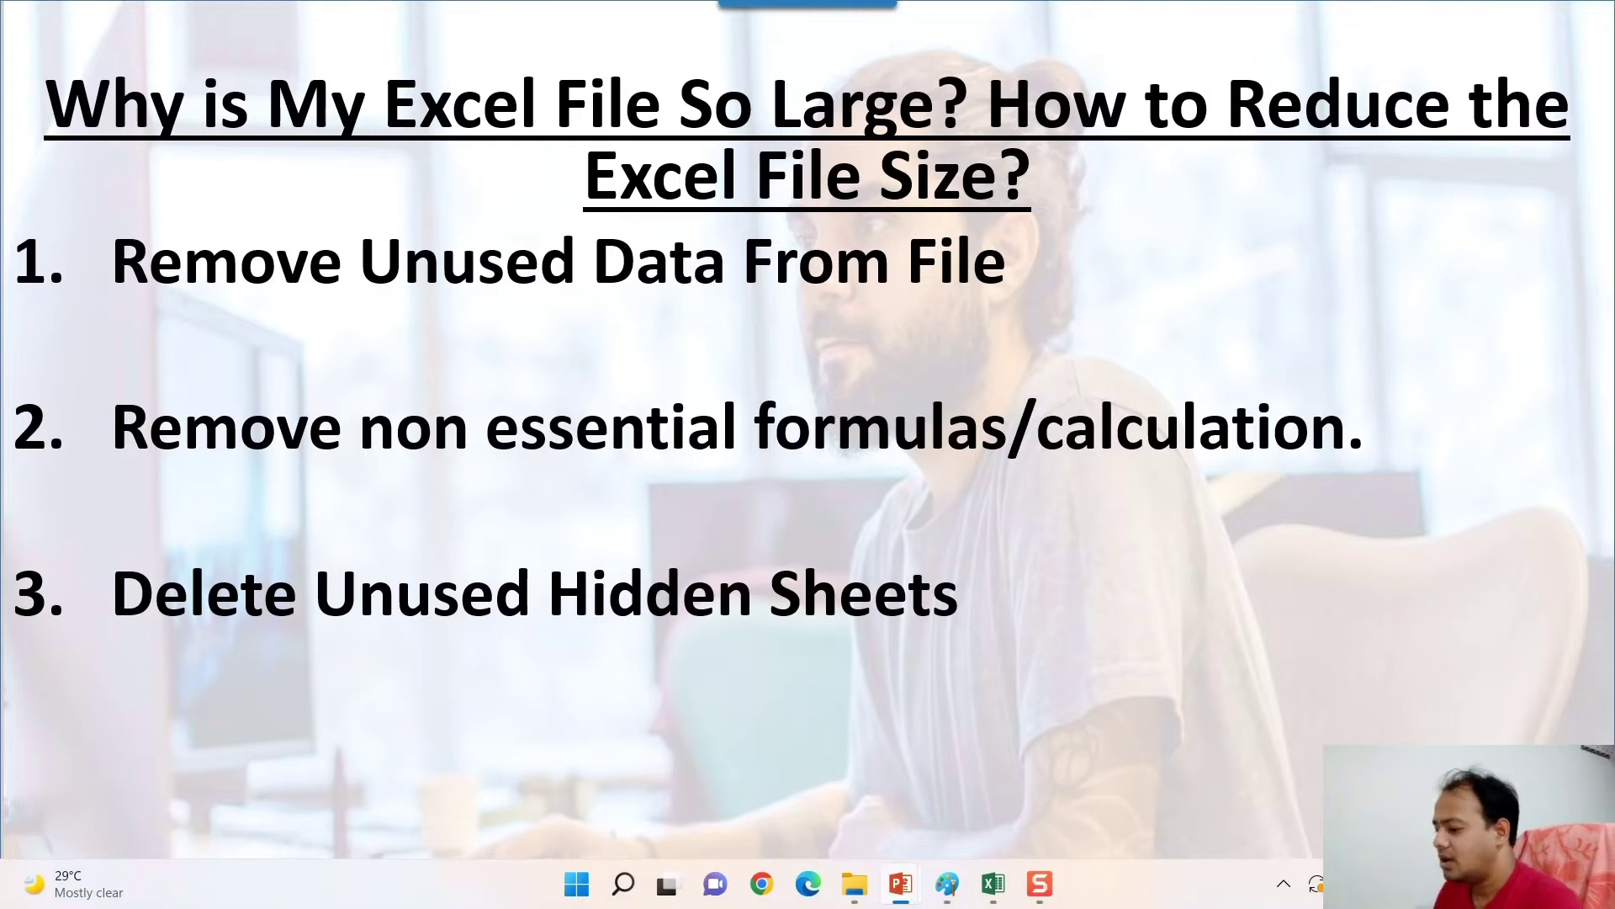
Switch to Excel and add two new worksheets, Sheet2 and Sheet3, to the workbook
{"action": "left_click", "coordinate": [994, 884]}
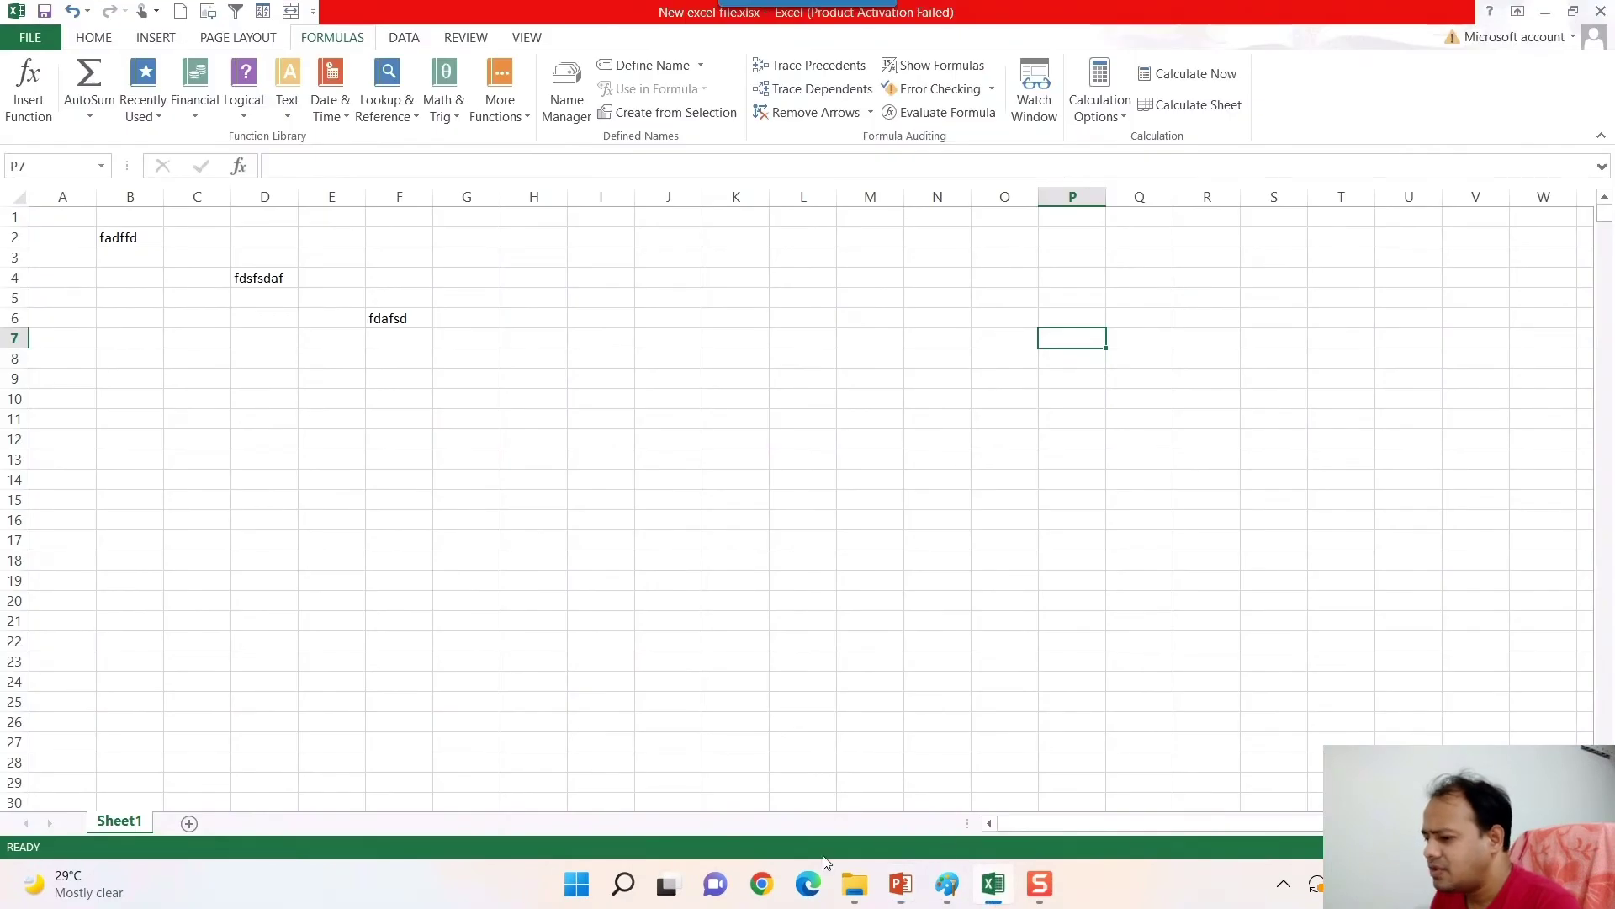
{"action": "left_click", "coordinate": [189, 823]}
{"action": "left_click", "coordinate": [255, 823]}
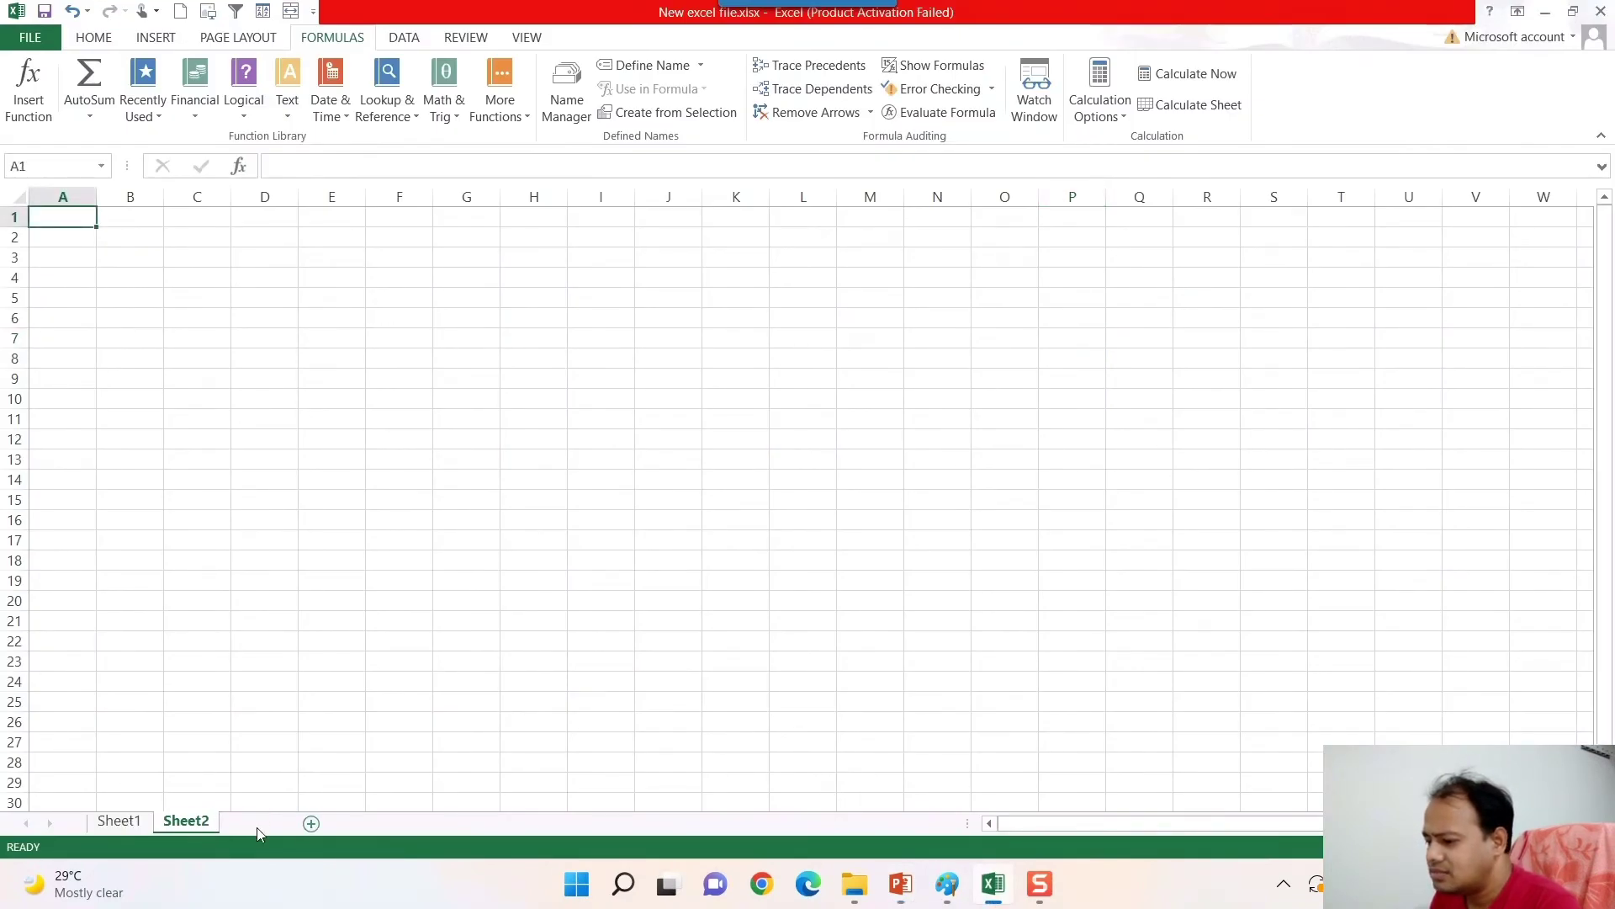
On Sheet2, enter "fafdsf" in cell B8 and "sdfdf" in cell D8
{"action": "left_click", "coordinate": [181, 822]}
{"action": "left_click", "coordinate": [118, 357]}
{"action": "type", "text": "fafdsf"}
{"action": "left_click", "coordinate": [268, 357]}
{"action": "type", "text": "sdfdf"}
{"action": "left_click", "coordinate": [393, 376]}
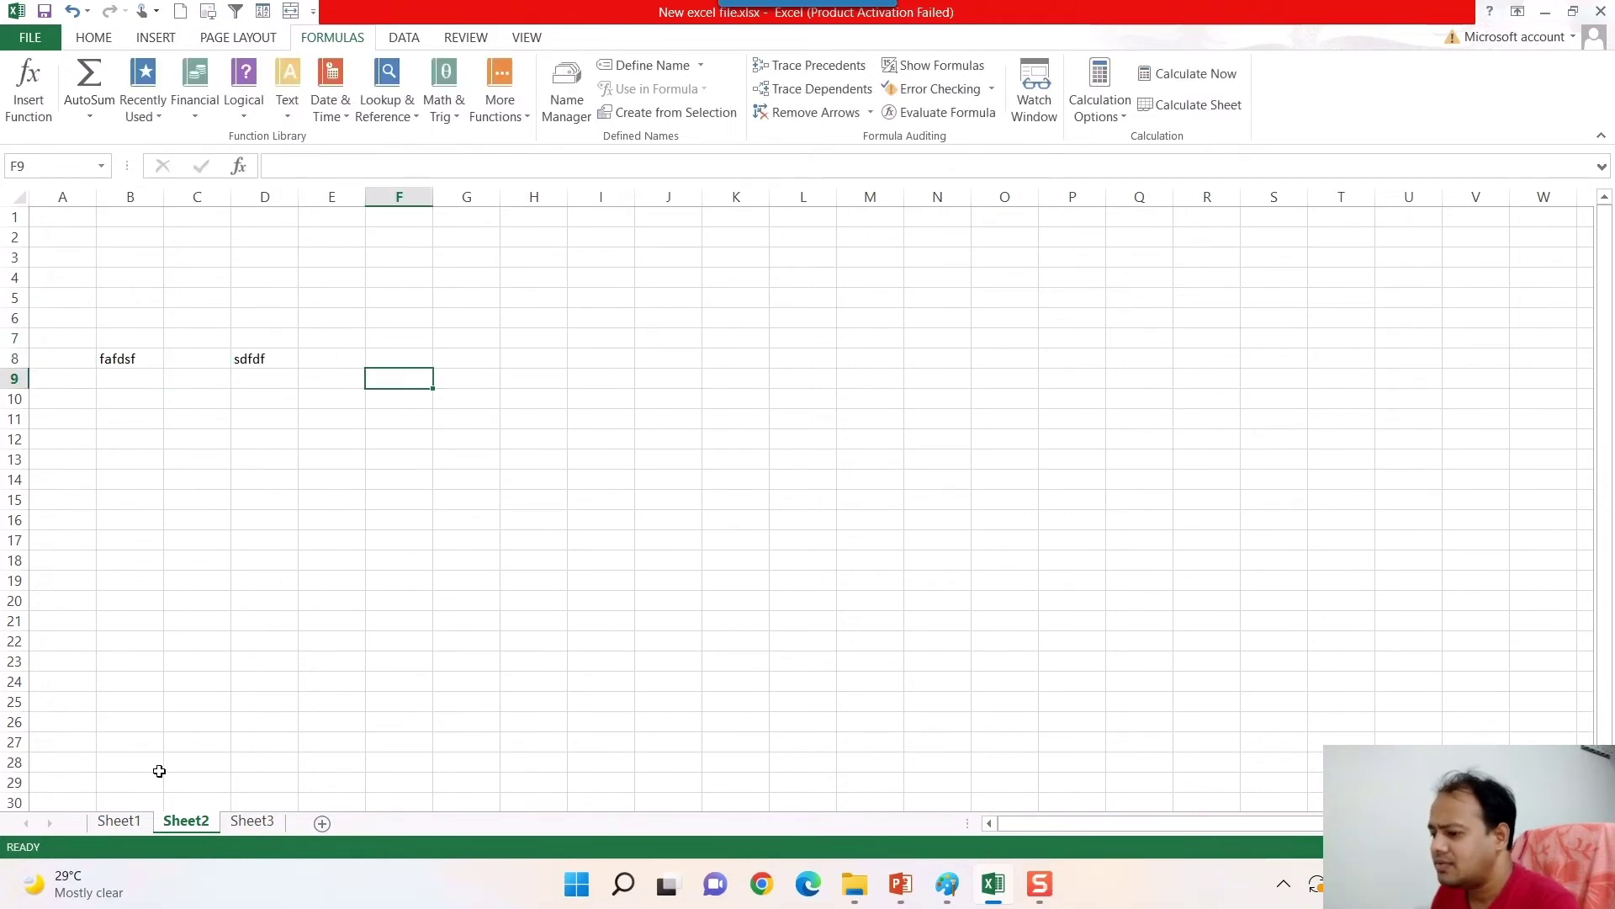
Review the contents of Sheet1, Sheet2 and Sheet3 to see which sheets hold data
{"action": "left_click", "coordinate": [123, 823]}
{"action": "left_click", "coordinate": [185, 822]}
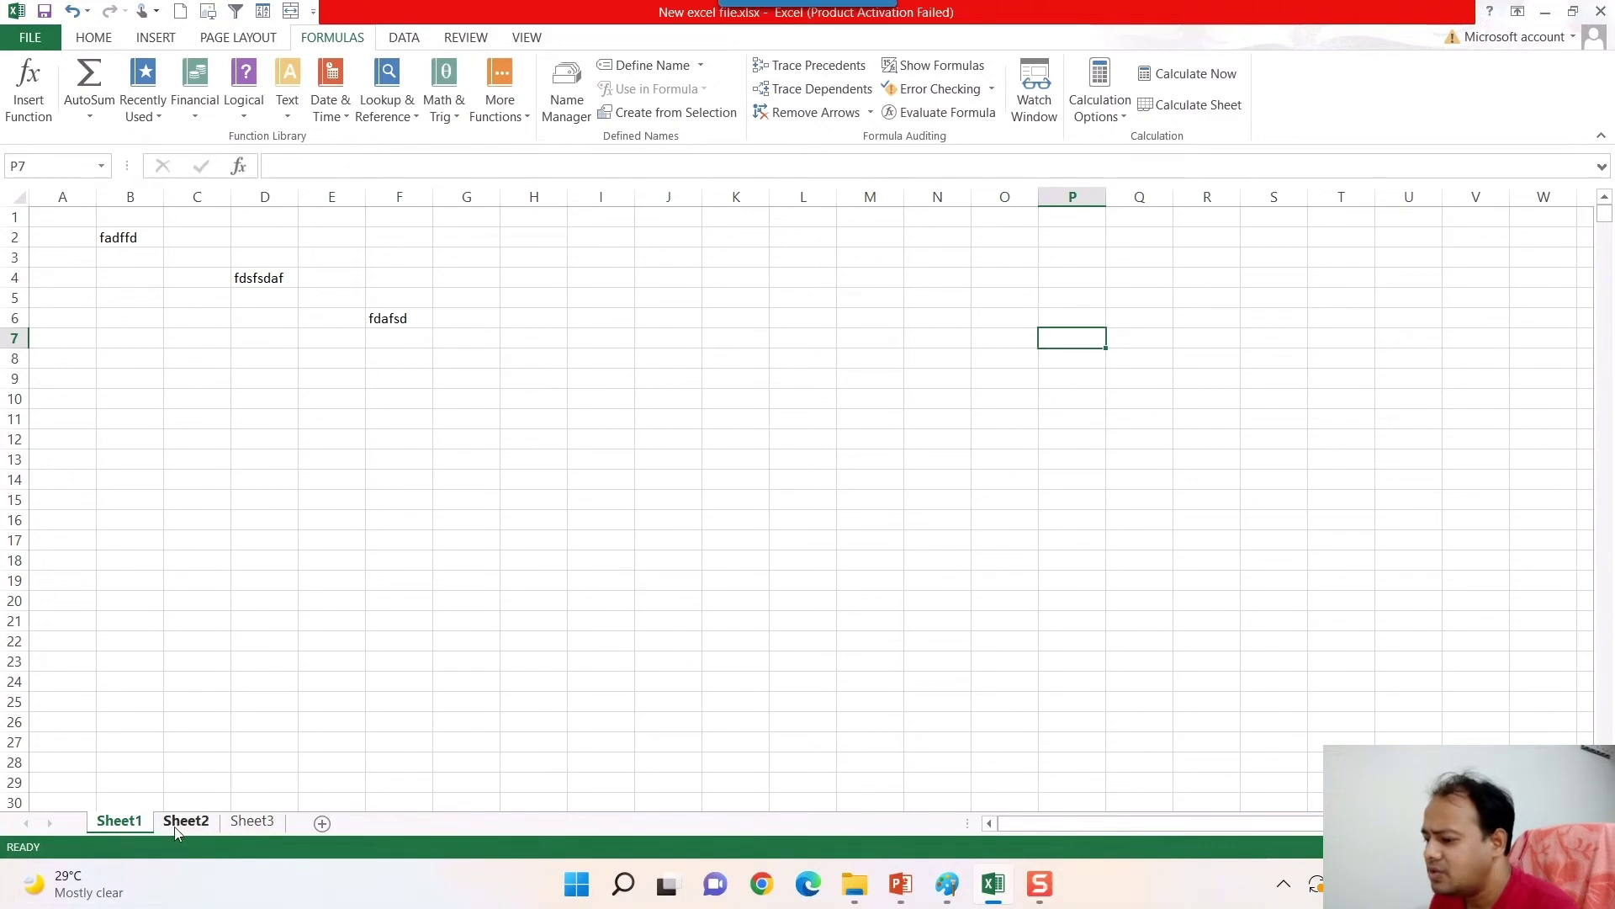
{"action": "left_click", "coordinate": [253, 823]}
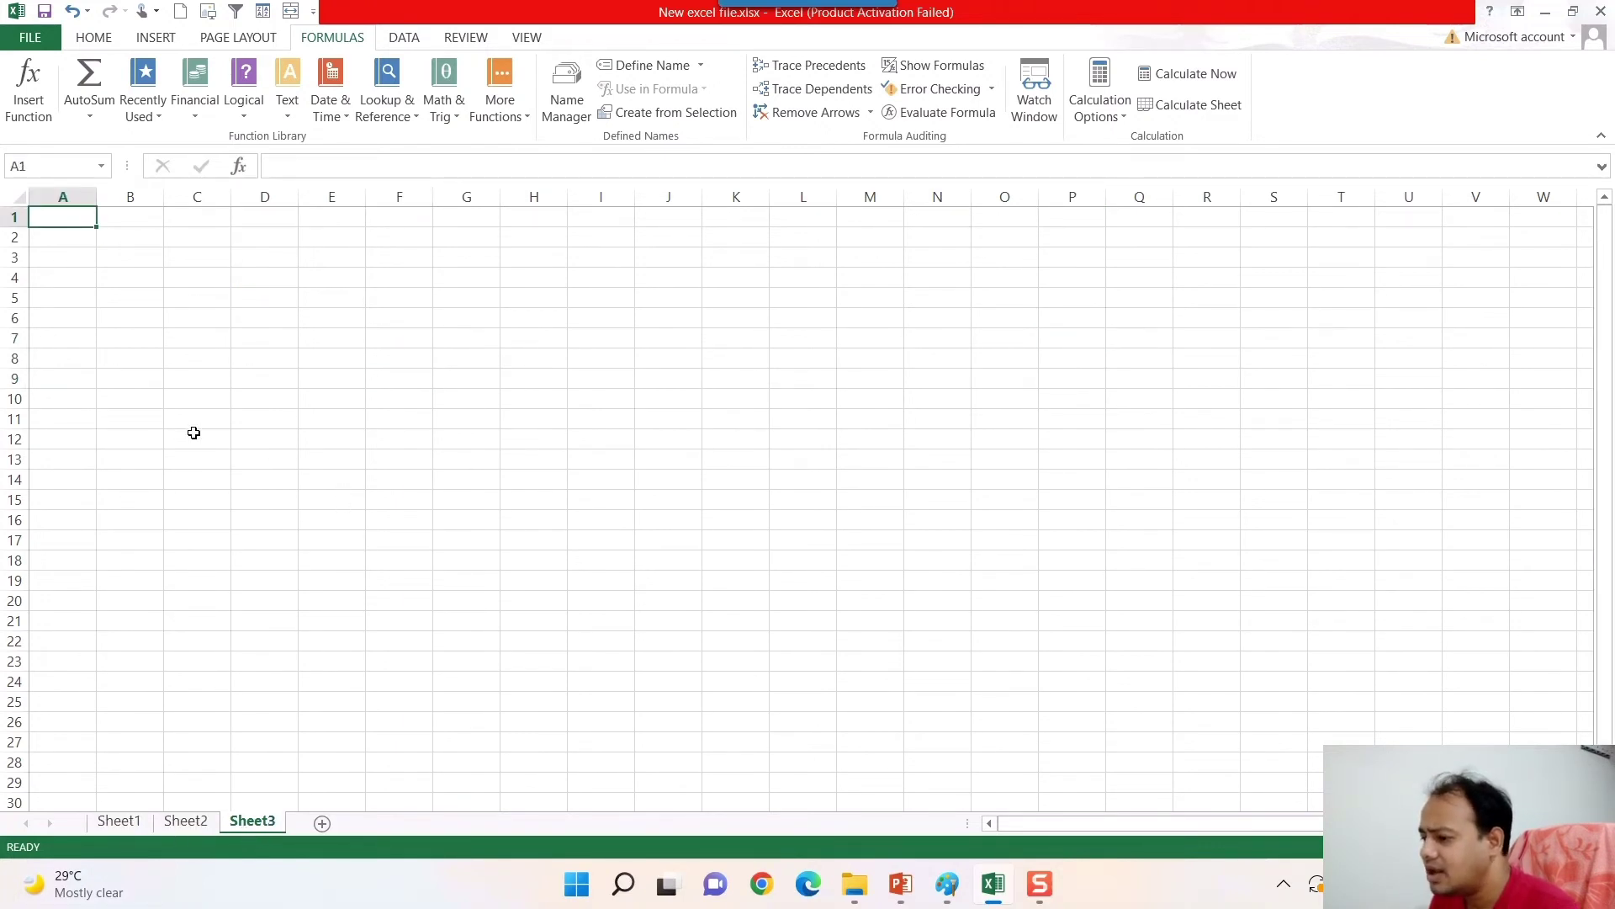
{"action": "left_click", "coordinate": [133, 824]}
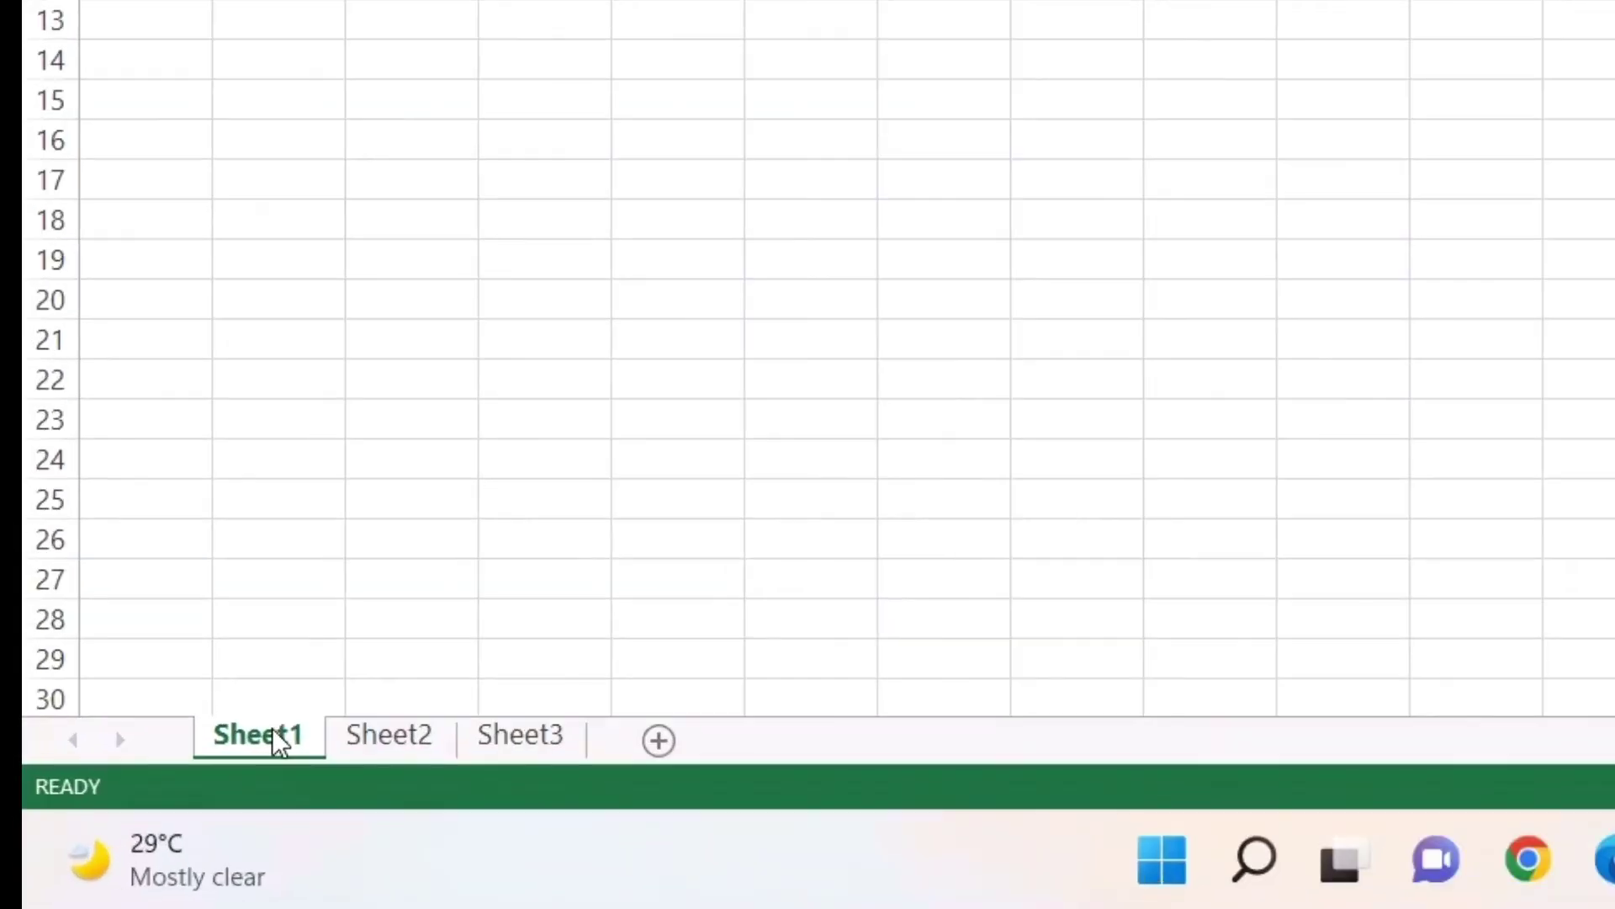
Check the available sheet commands for Sheet1 and Sheet2, including Delete, Hide and Unhide
{"action": "right_click", "coordinate": [128, 825]}
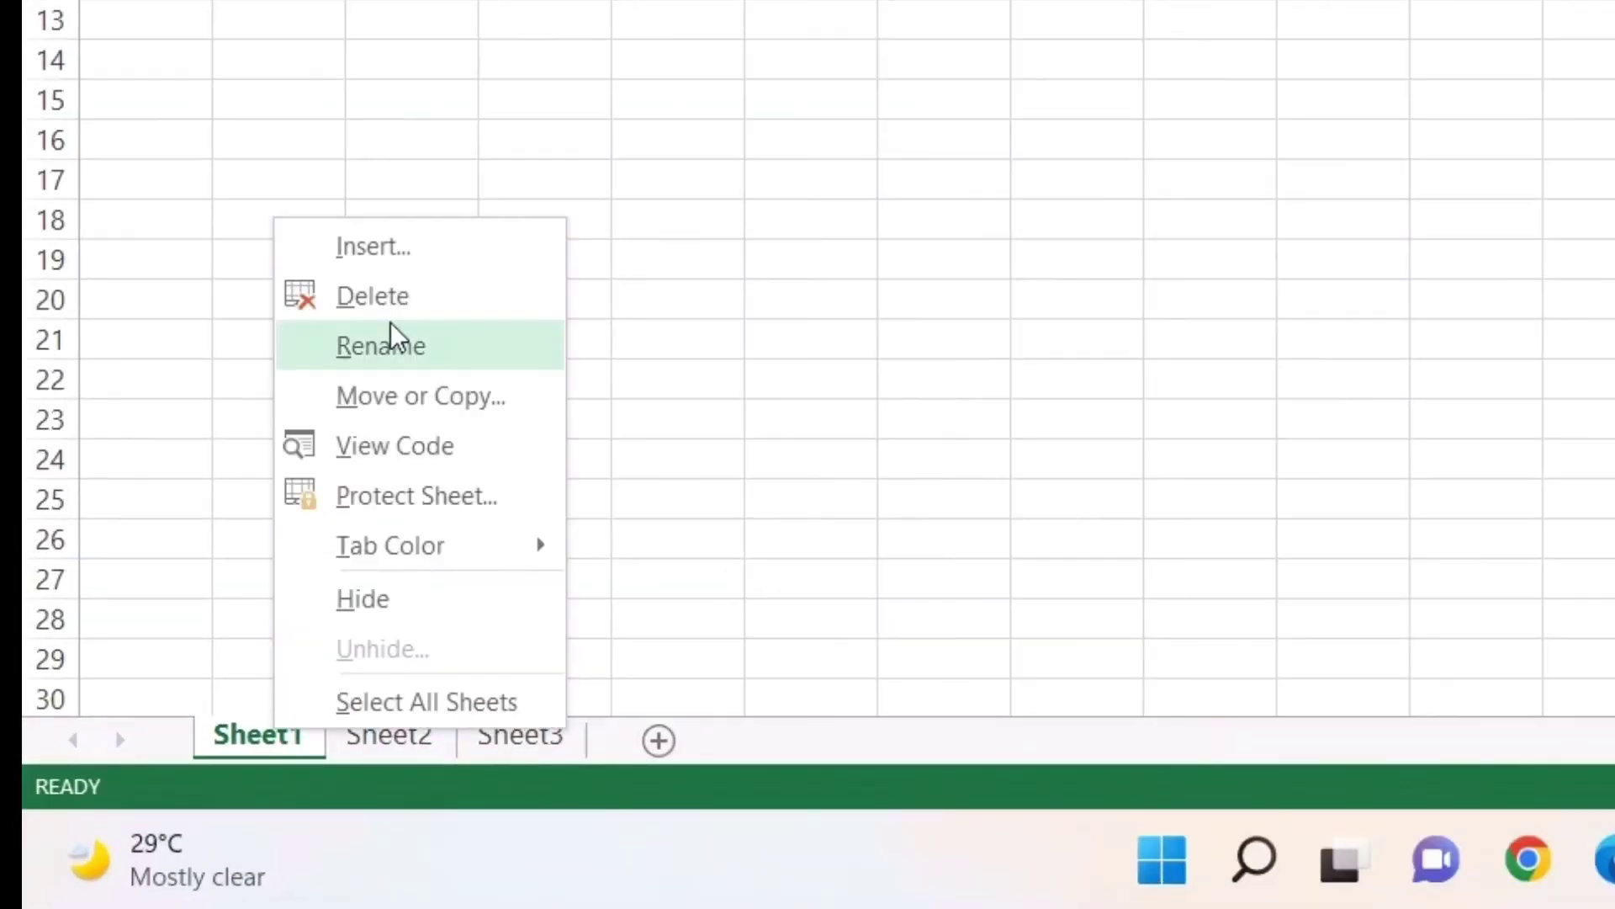
{"action": "left_click", "coordinate": [418, 392]}
{"action": "left_click", "coordinate": [282, 234]}
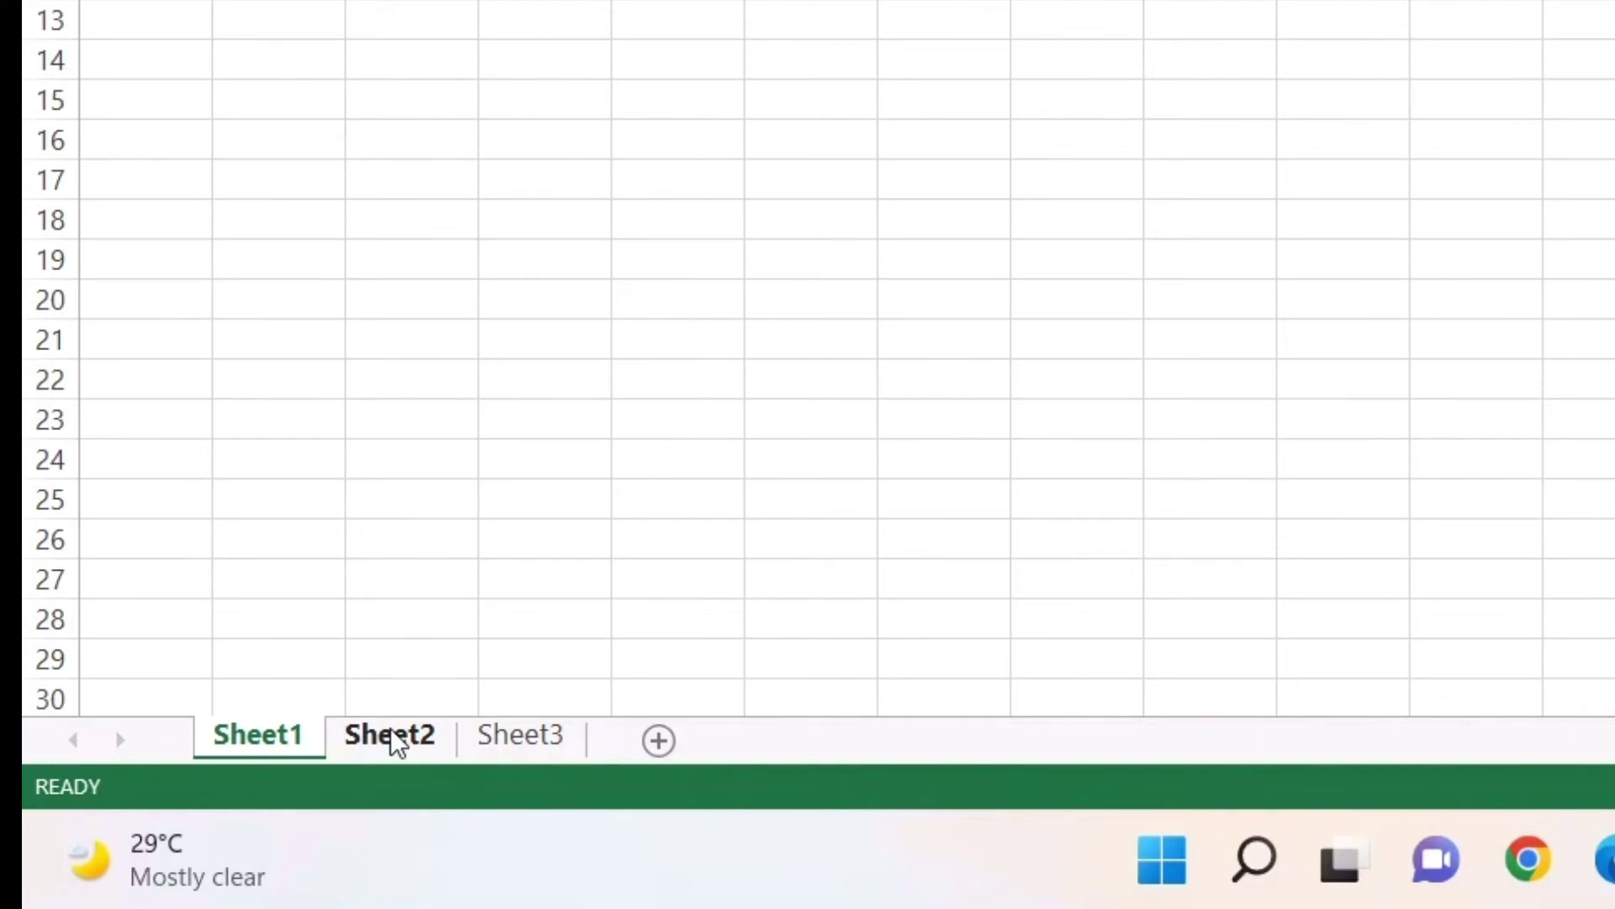
{"action": "right_click", "coordinate": [397, 742]}
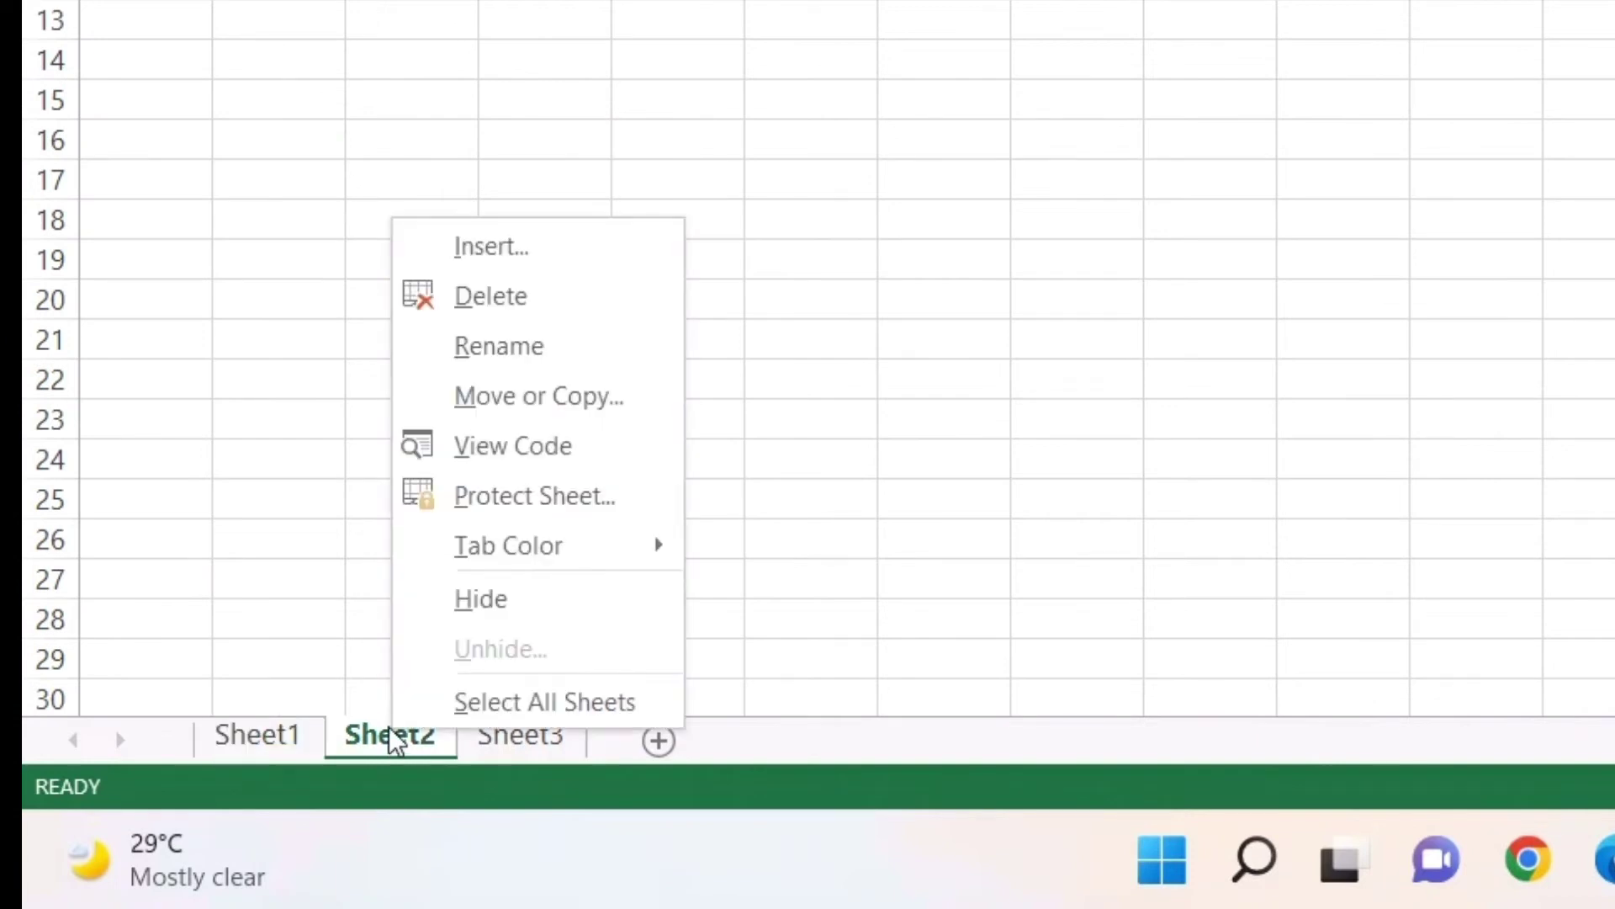
{"action": "left_click", "coordinate": [1038, 637]}
Hide columns D through H on Sheet3
{"action": "left_click", "coordinate": [515, 741]}
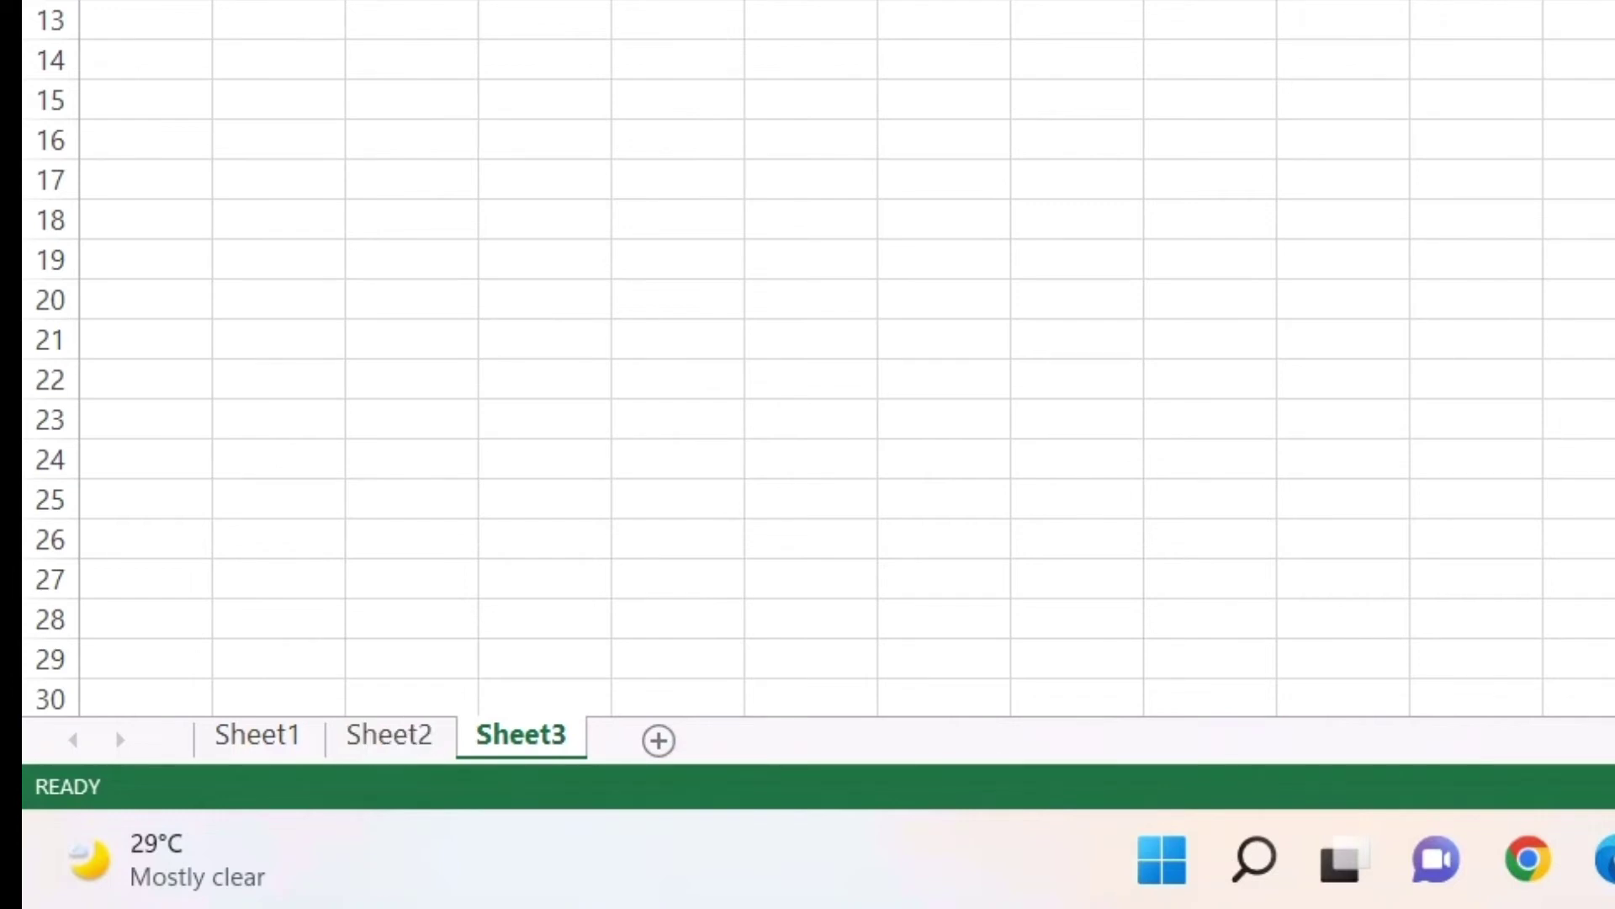
{"action": "left_click_drag", "start_coordinate": [264, 197], "coordinate": [552, 197]}
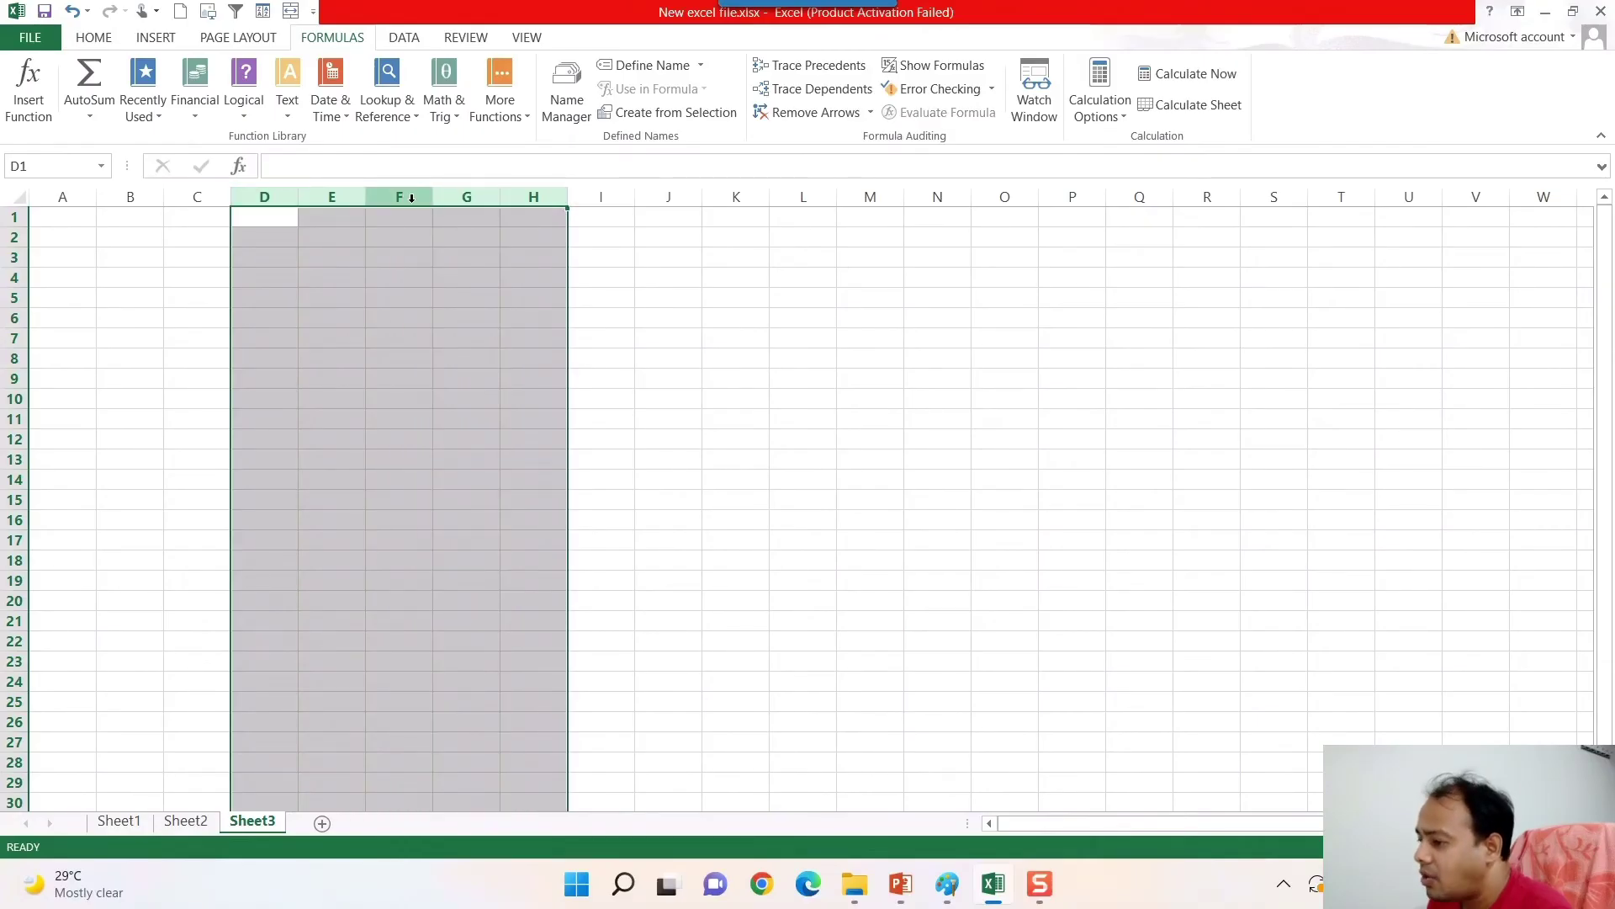
{"action": "right_click", "coordinate": [412, 197]}
{"action": "key", "text": "Escape"}
{"action": "key", "text": "ctrl+0"}
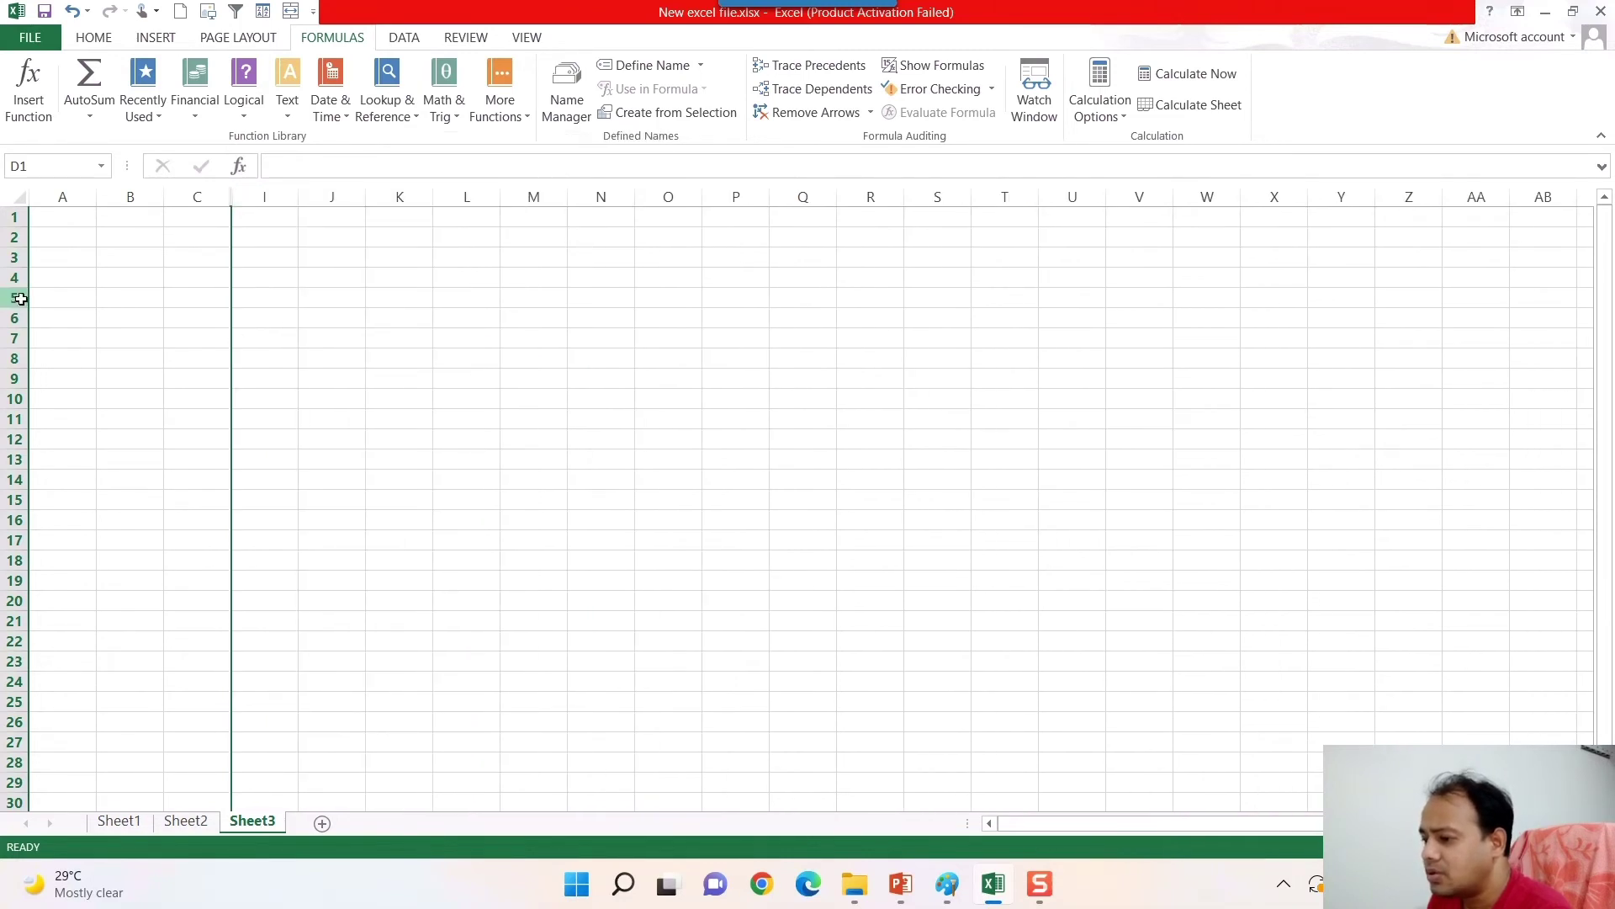
Hide rows 5 through 11 on Sheet3
{"action": "left_click_drag", "start_coordinate": [16, 298], "coordinate": [16, 409]}
{"action": "right_click", "coordinate": [16, 409]}
{"action": "left_click", "coordinate": [76, 669]}
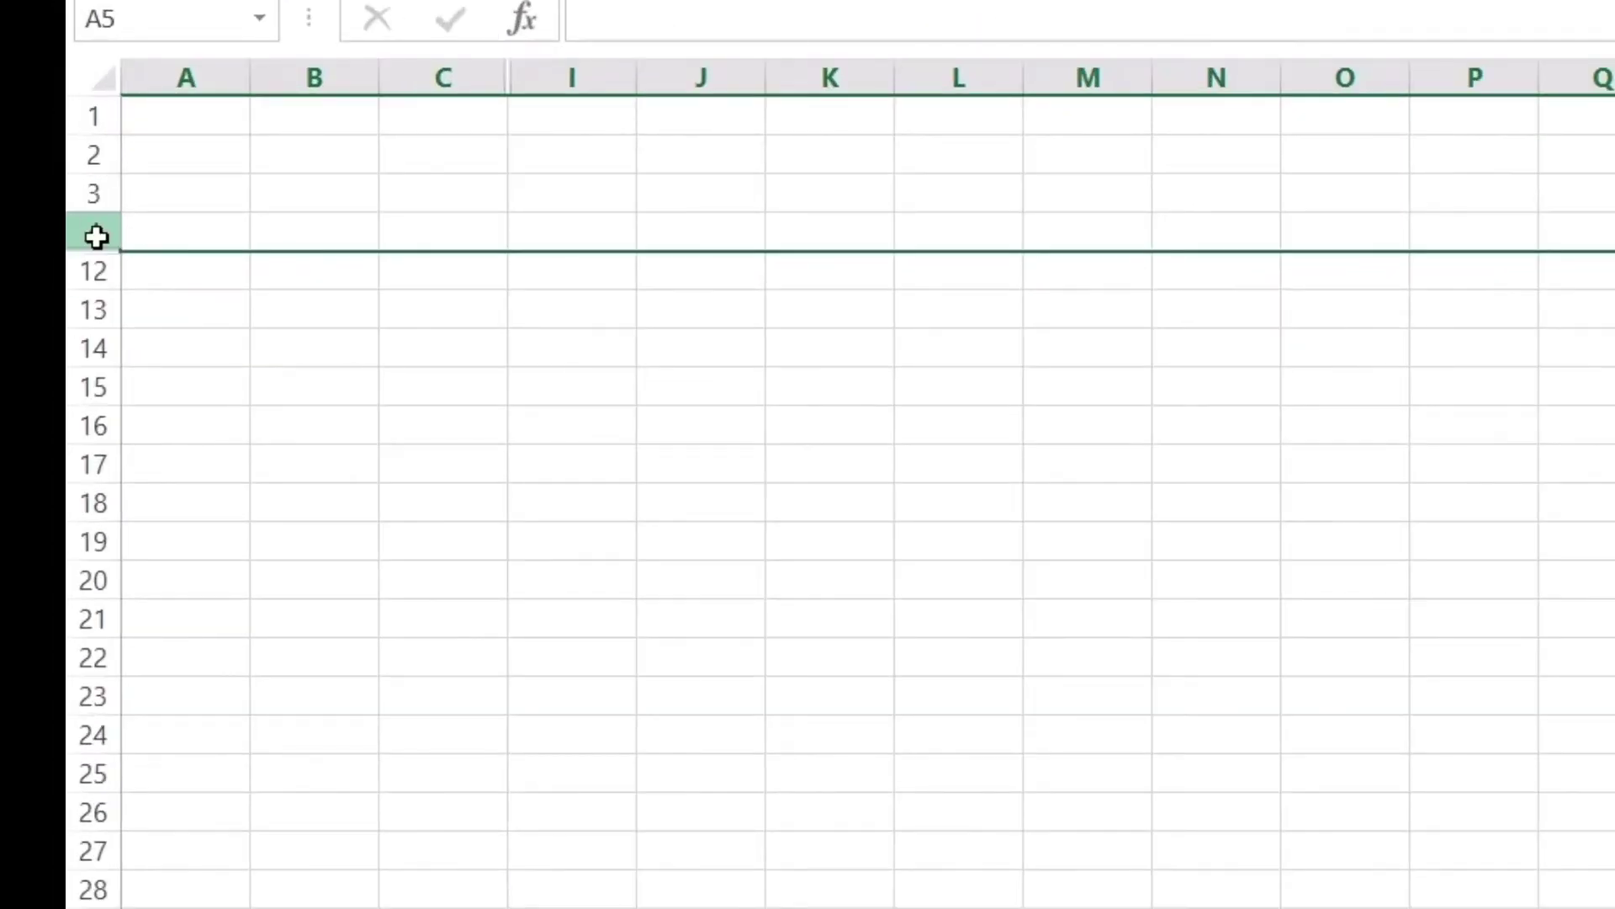
Unhide the hidden rows below row 4 and the hidden columns between C and I on Sheet3
{"action": "right_click", "coordinate": [18, 281]}
{"action": "left_click", "coordinate": [277, 820]}
{"action": "left_click_drag", "start_coordinate": [444, 77], "coordinate": [701, 77]}
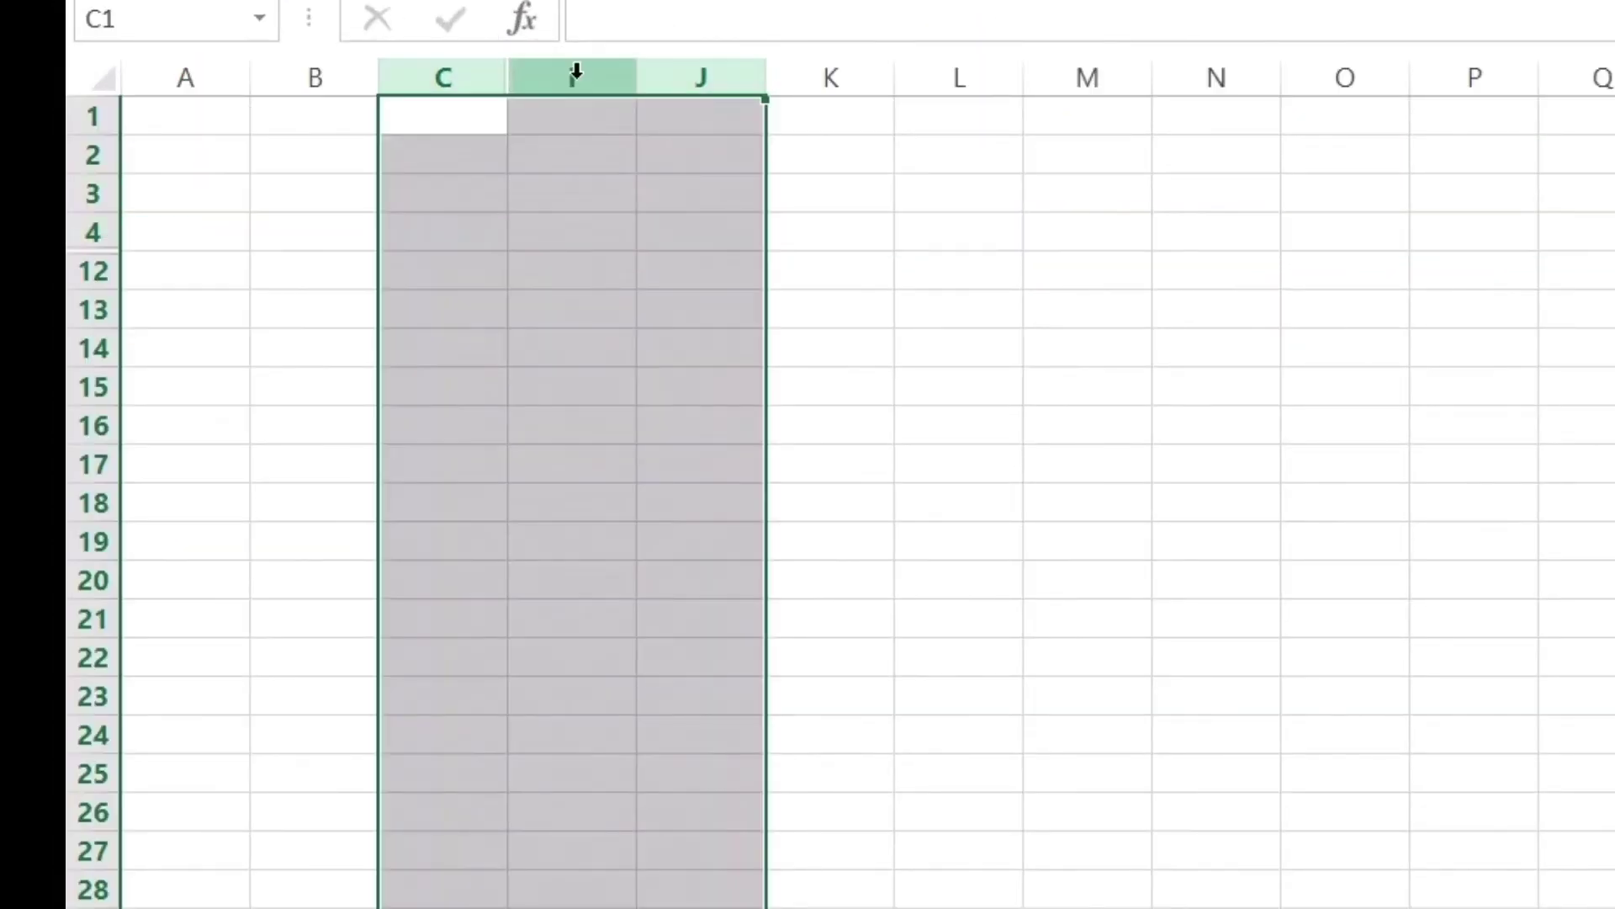
{"action": "right_click", "coordinate": [575, 79]}
{"action": "left_click", "coordinate": [717, 650]}
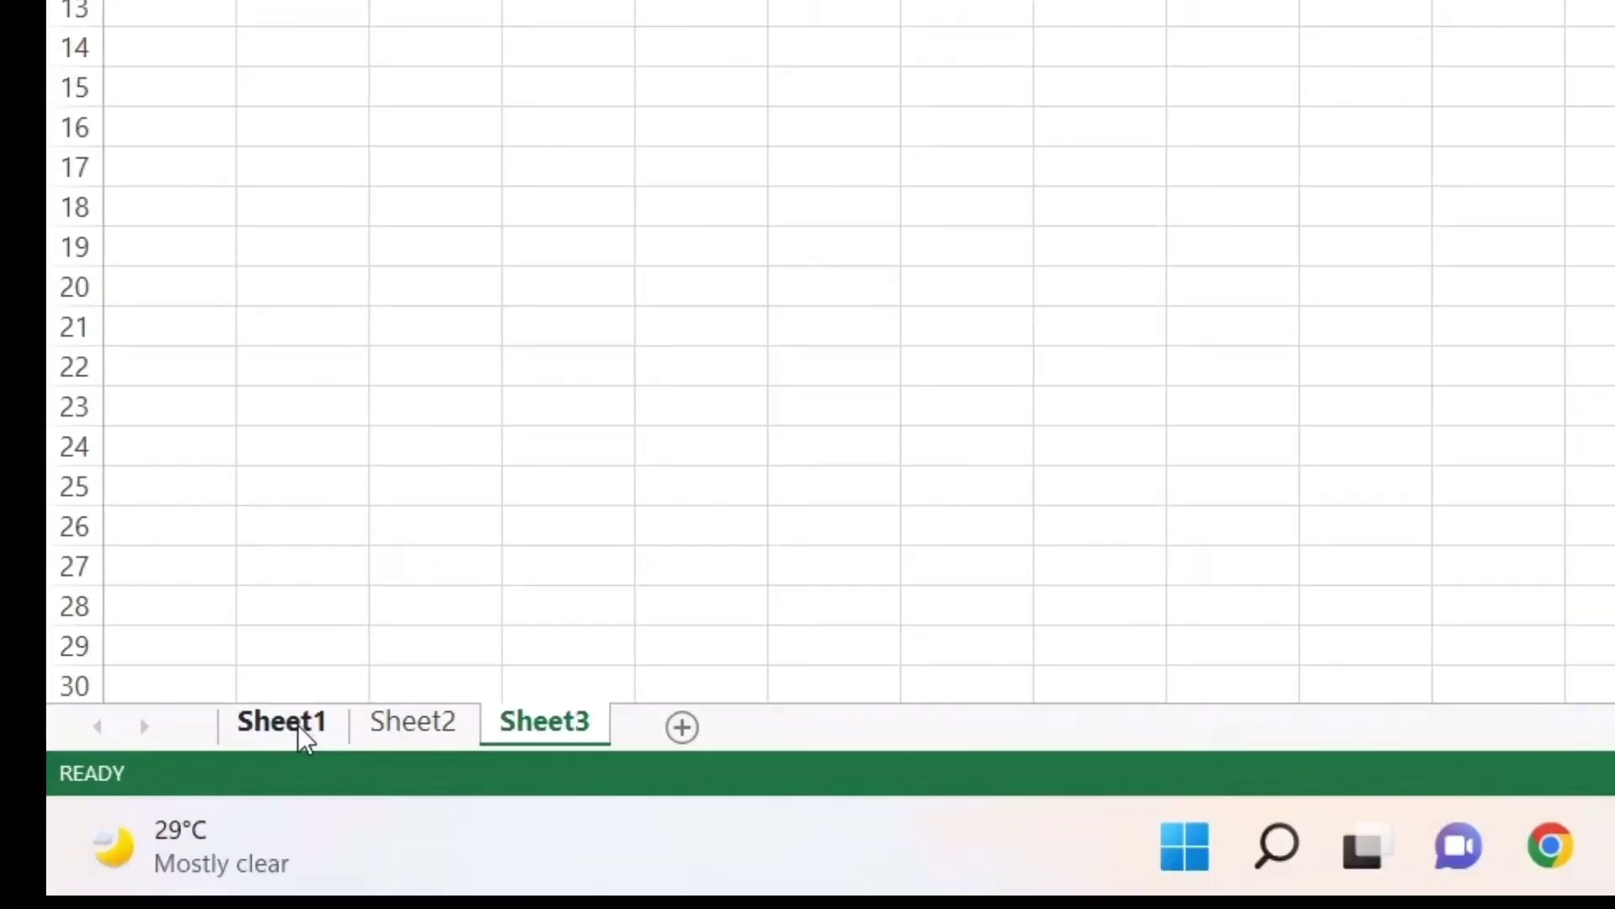
Check Sheet1's sheet commands for any hidden sheets that can be unhidden
{"action": "right_click", "coordinate": [125, 825]}
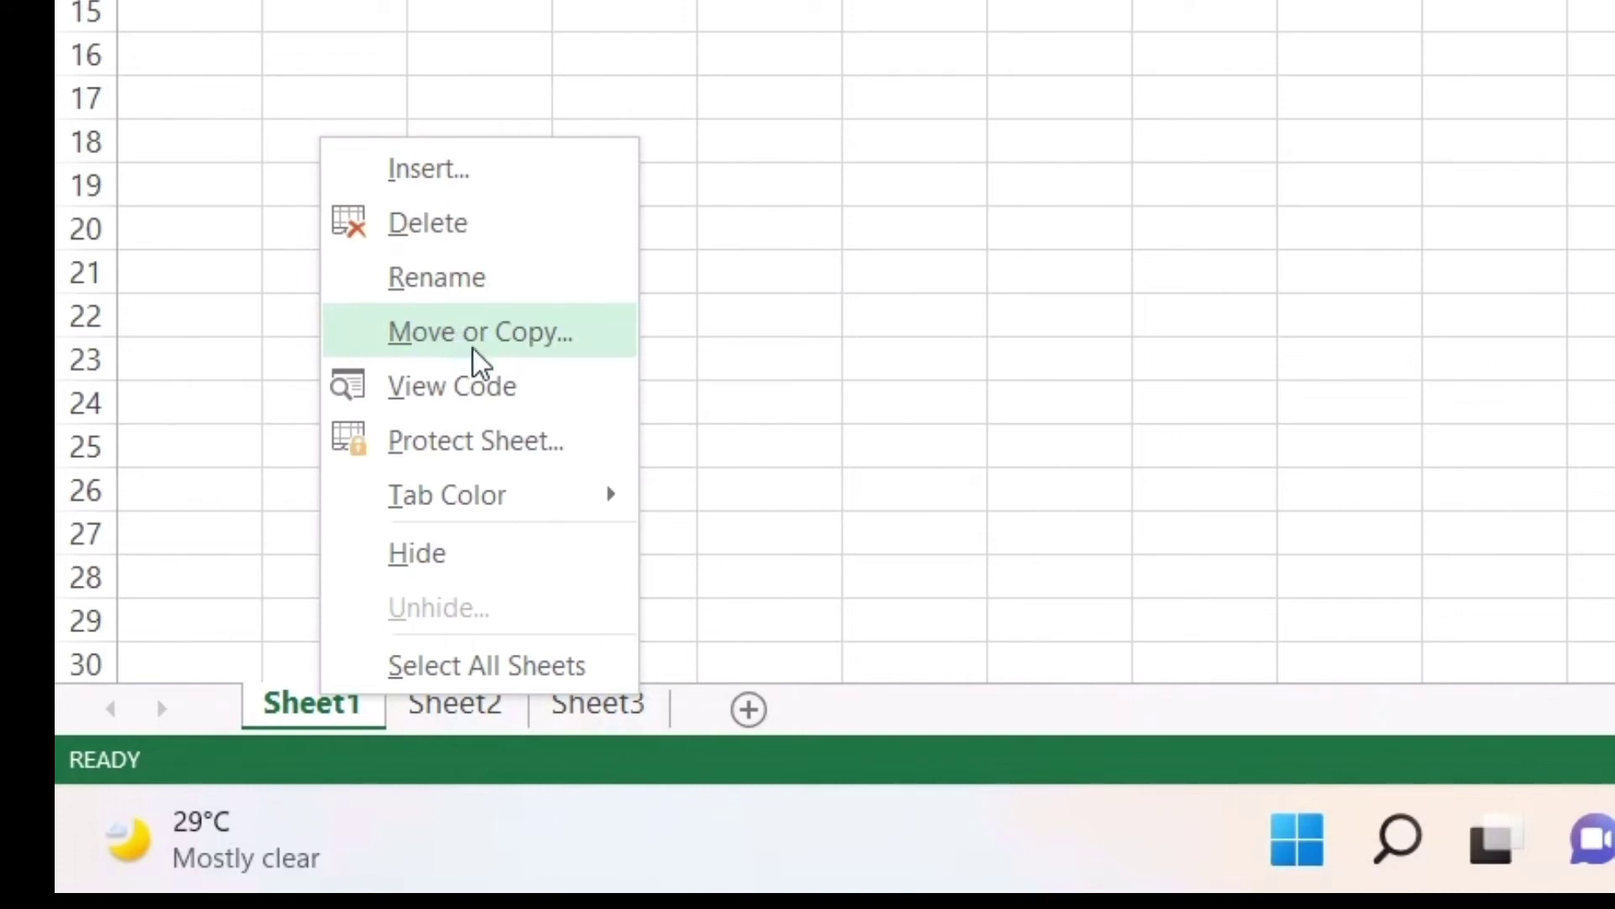
{"action": "left_click", "coordinate": [1377, 372]}
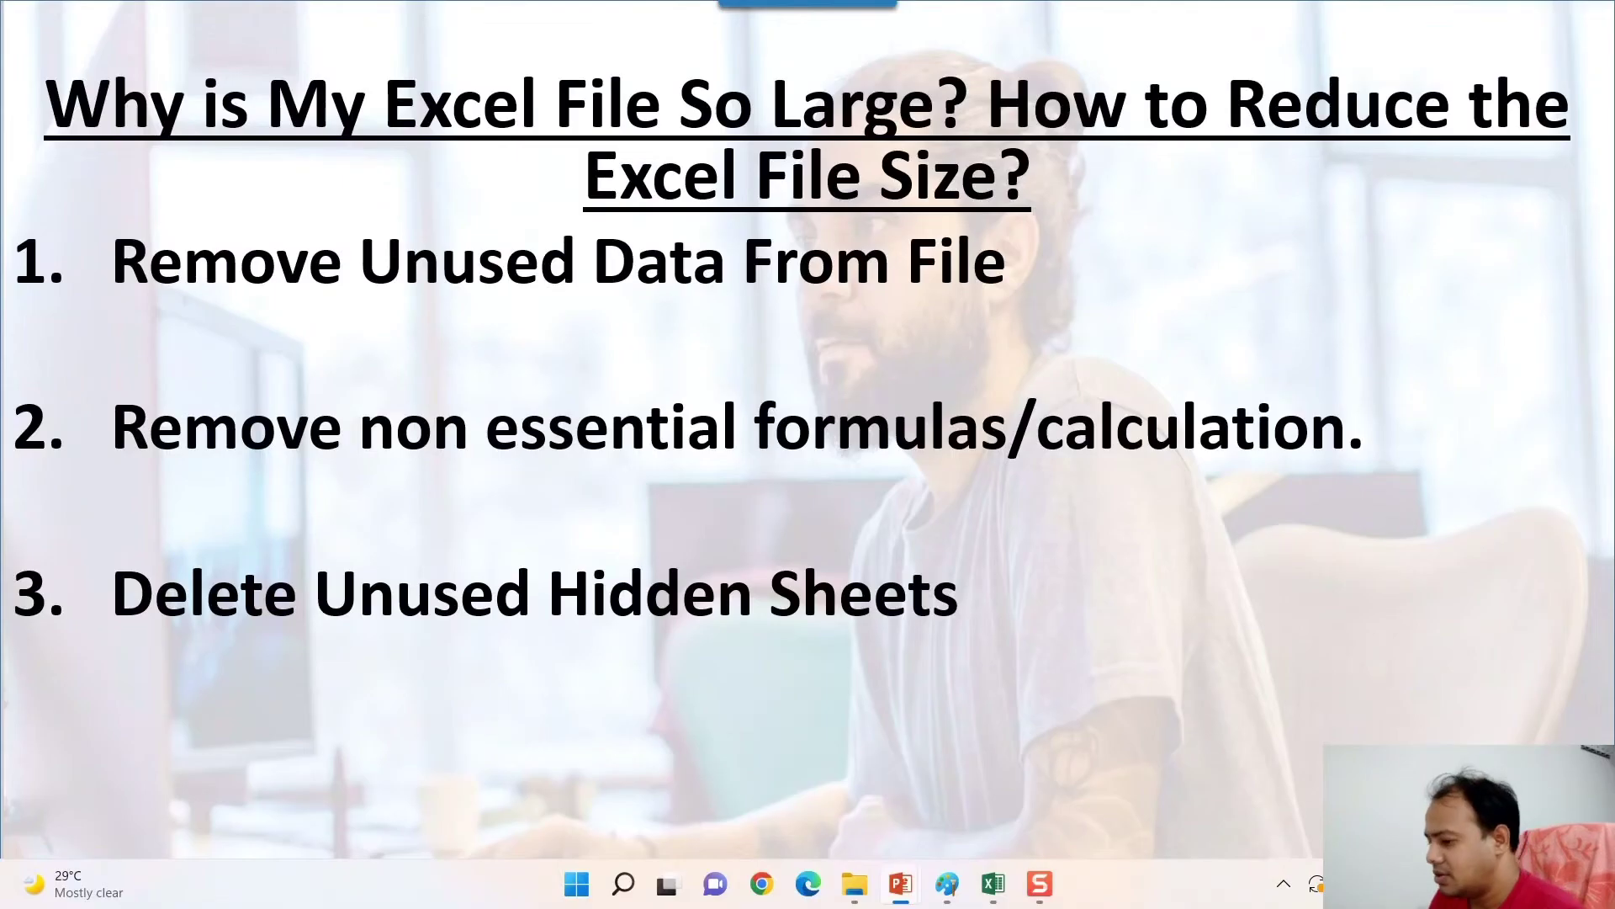
{"action": "key", "text": "Right"}
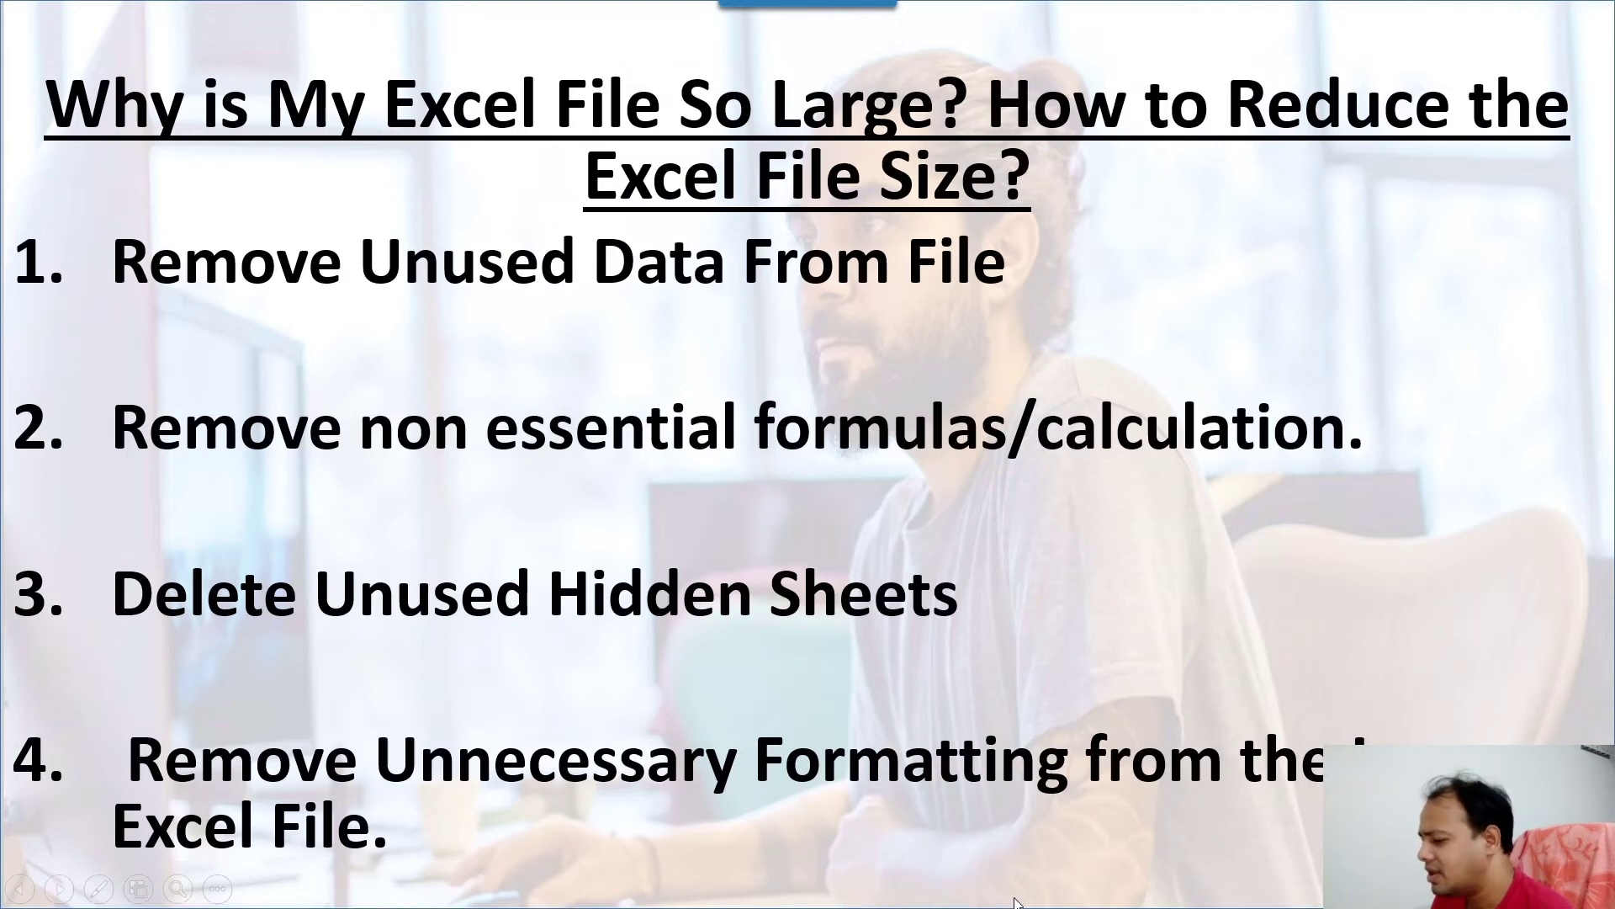
{"action": "key", "text": "Escape"}
Switch to Excel and look over Sheet1's empty rows and the cells from O4 to S4
{"action": "left_click", "coordinate": [993, 883]}
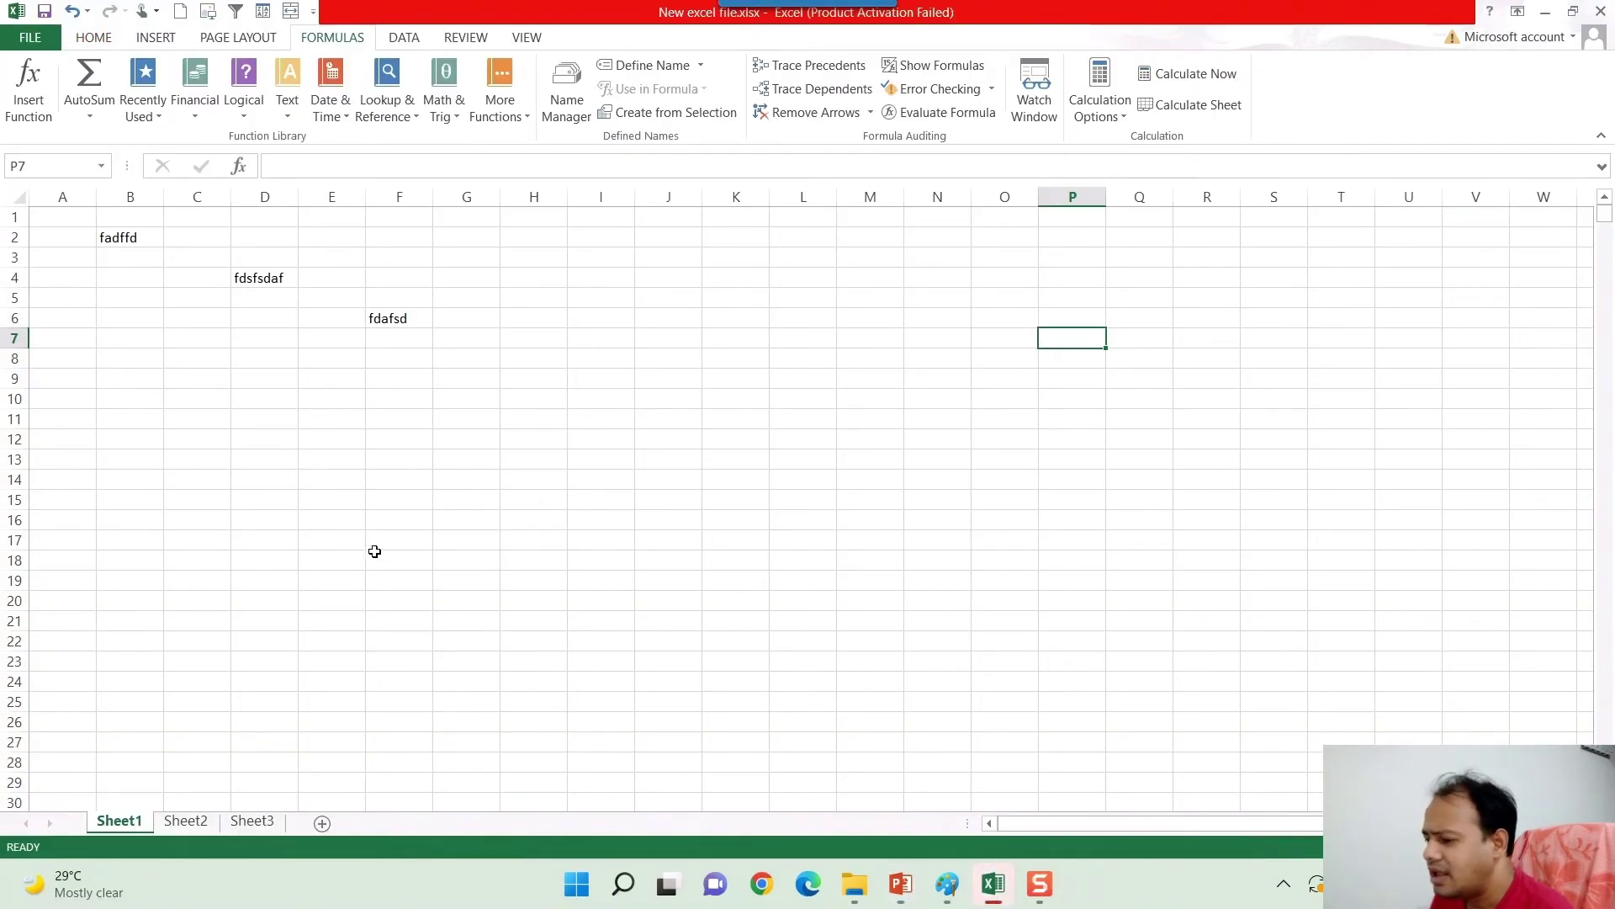
{"action": "scroll", "coordinate": [139, 639], "scroll_direction": "down", "scroll_amount": 7}
{"action": "scroll", "coordinate": [176, 657], "scroll_direction": "down", "scroll_amount": 3}
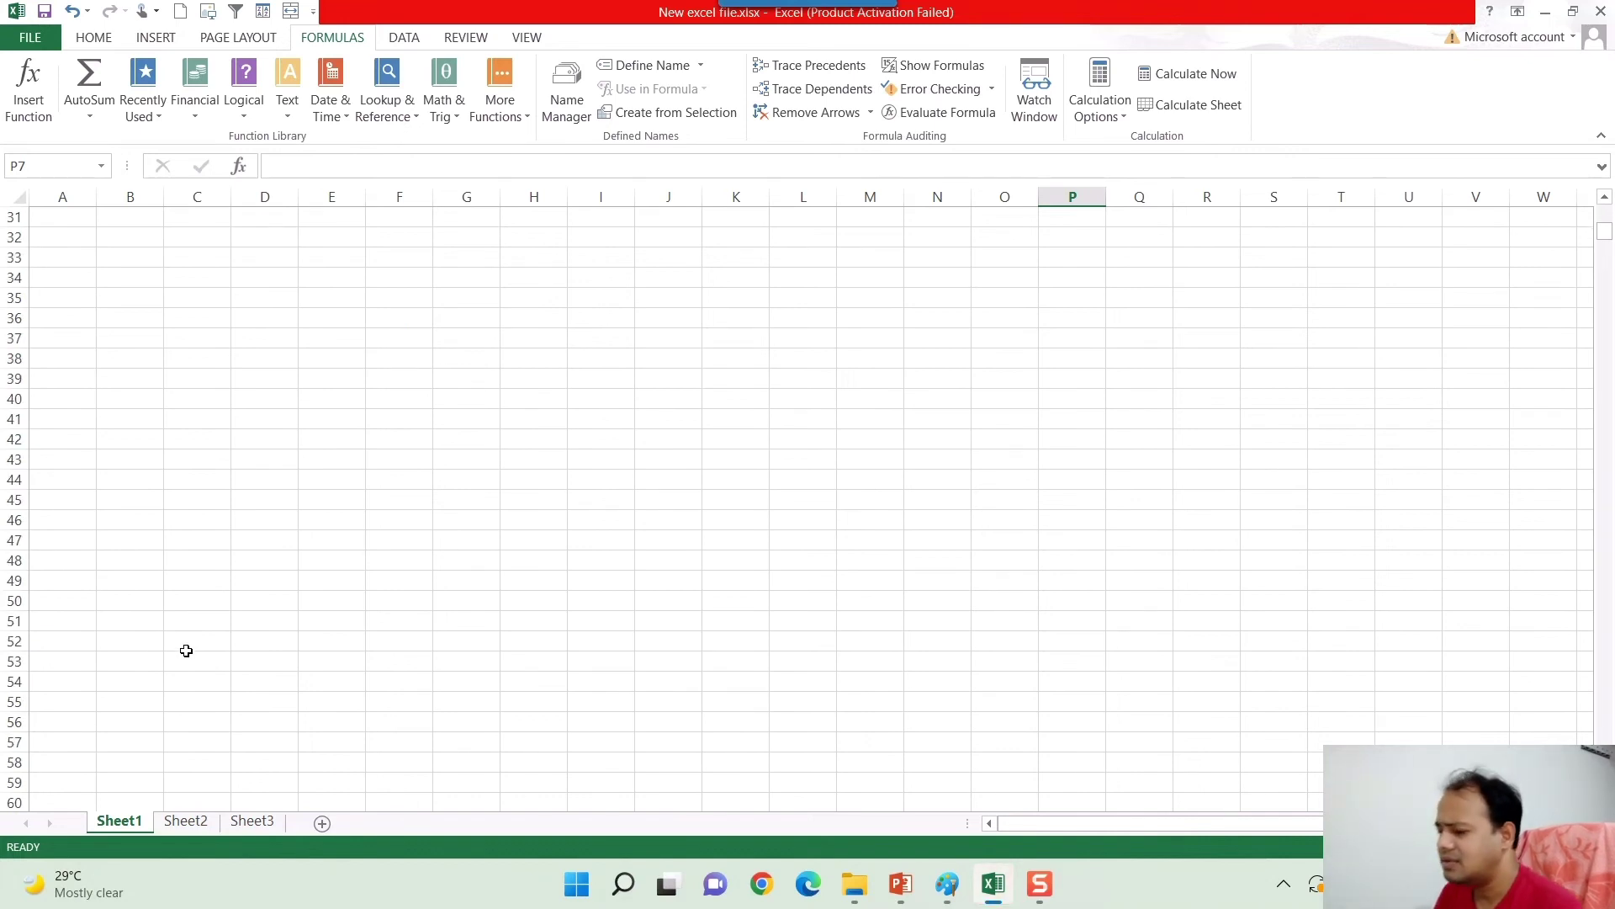
{"action": "scroll", "coordinate": [511, 421], "scroll_direction": "up", "scroll_amount": 9}
{"action": "left_click", "coordinate": [1037, 217]}
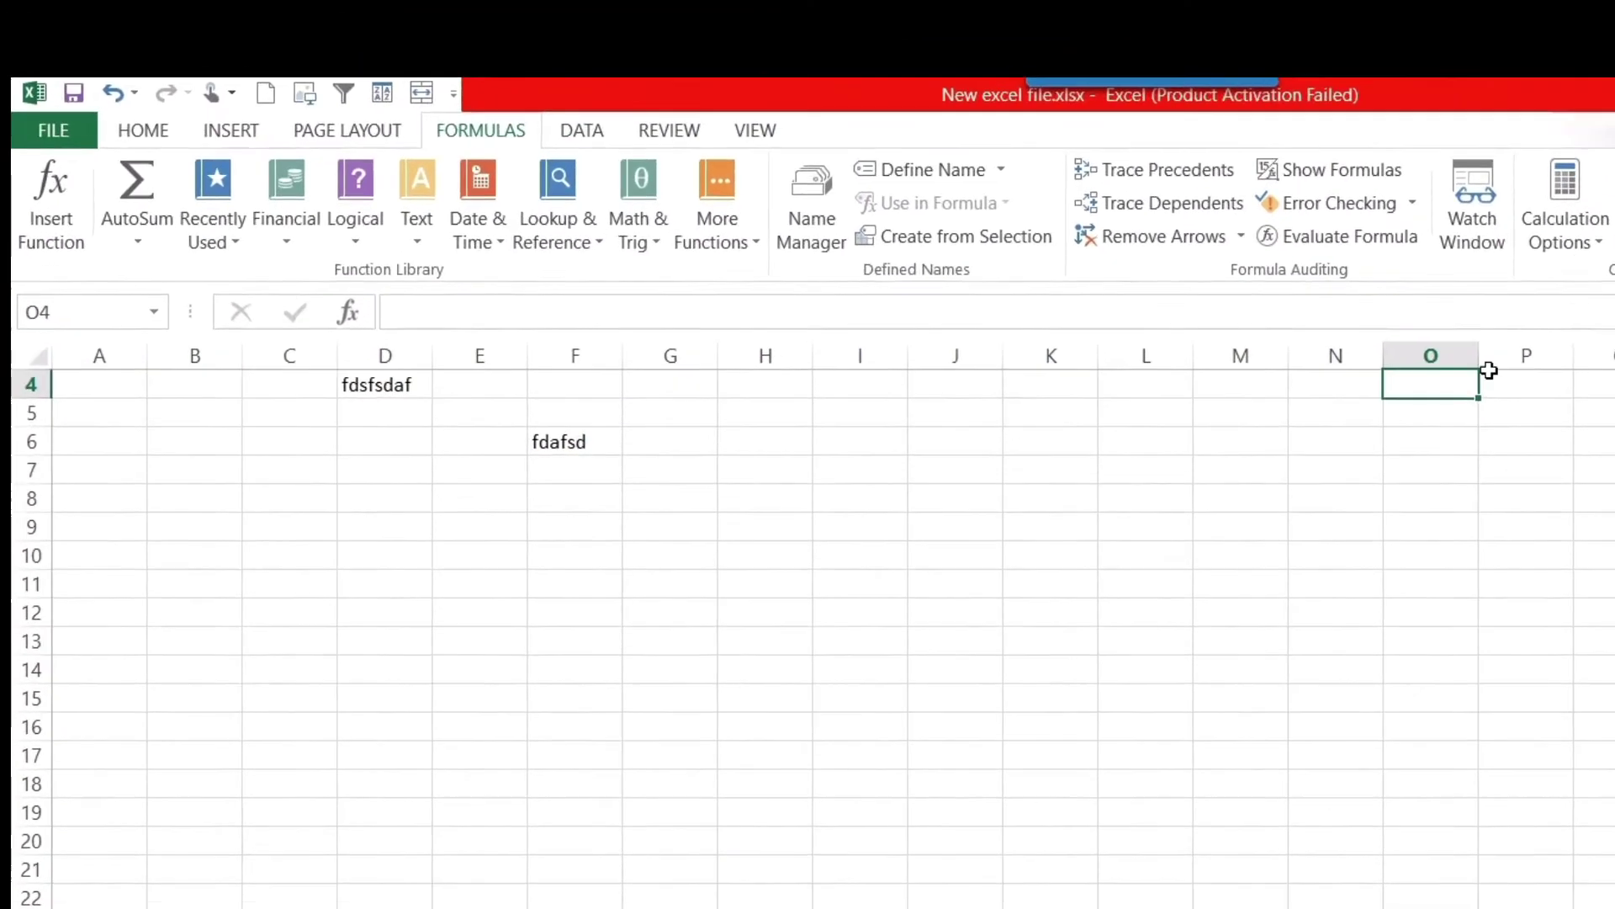
{"action": "key", "text": "Right"}
{"action": "key", "text": "Right"}
{"action": "key", "text": "Right"}
{"action": "key", "text": "Right"}
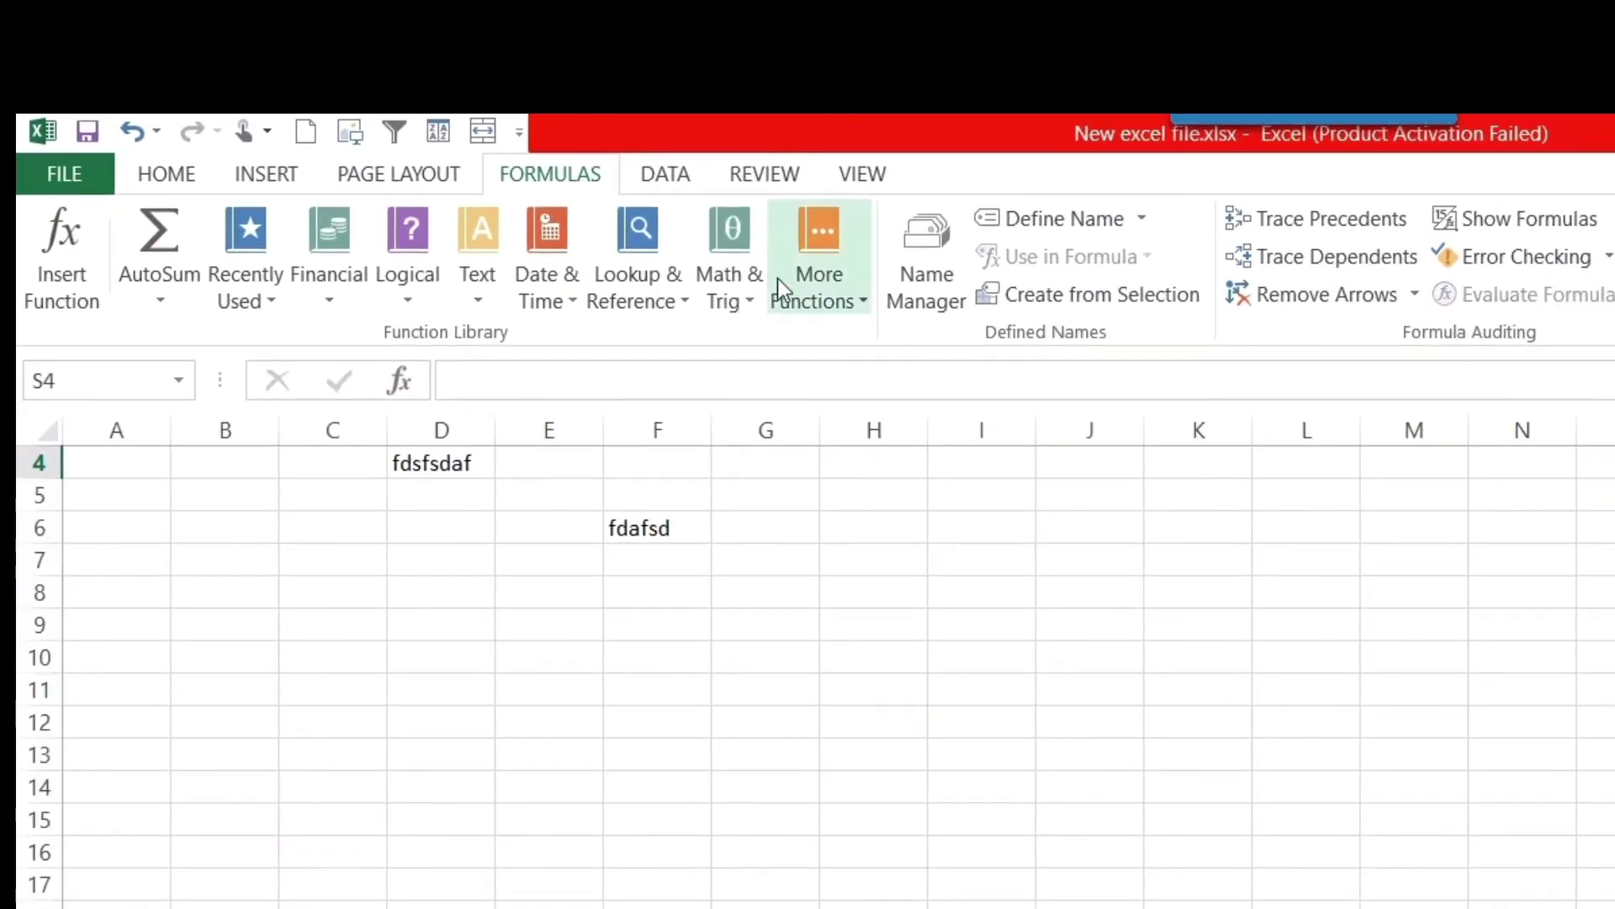
Examine the border, fill color and font color options available for cell S4
{"action": "left_click", "coordinate": [141, 183]}
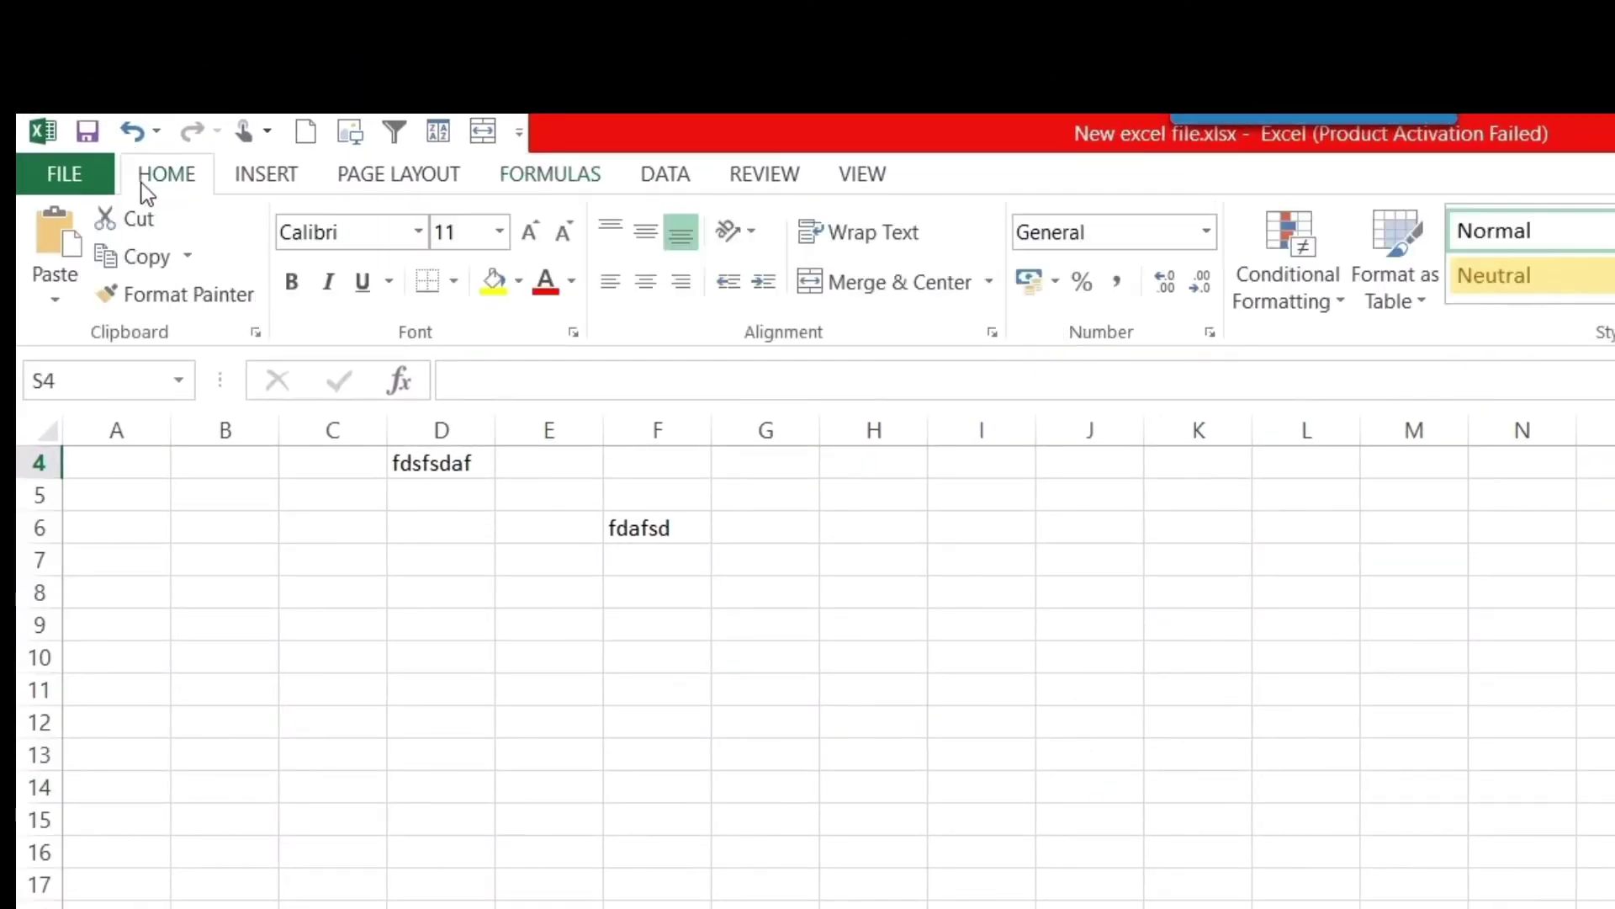
{"action": "left_click", "coordinate": [454, 284]}
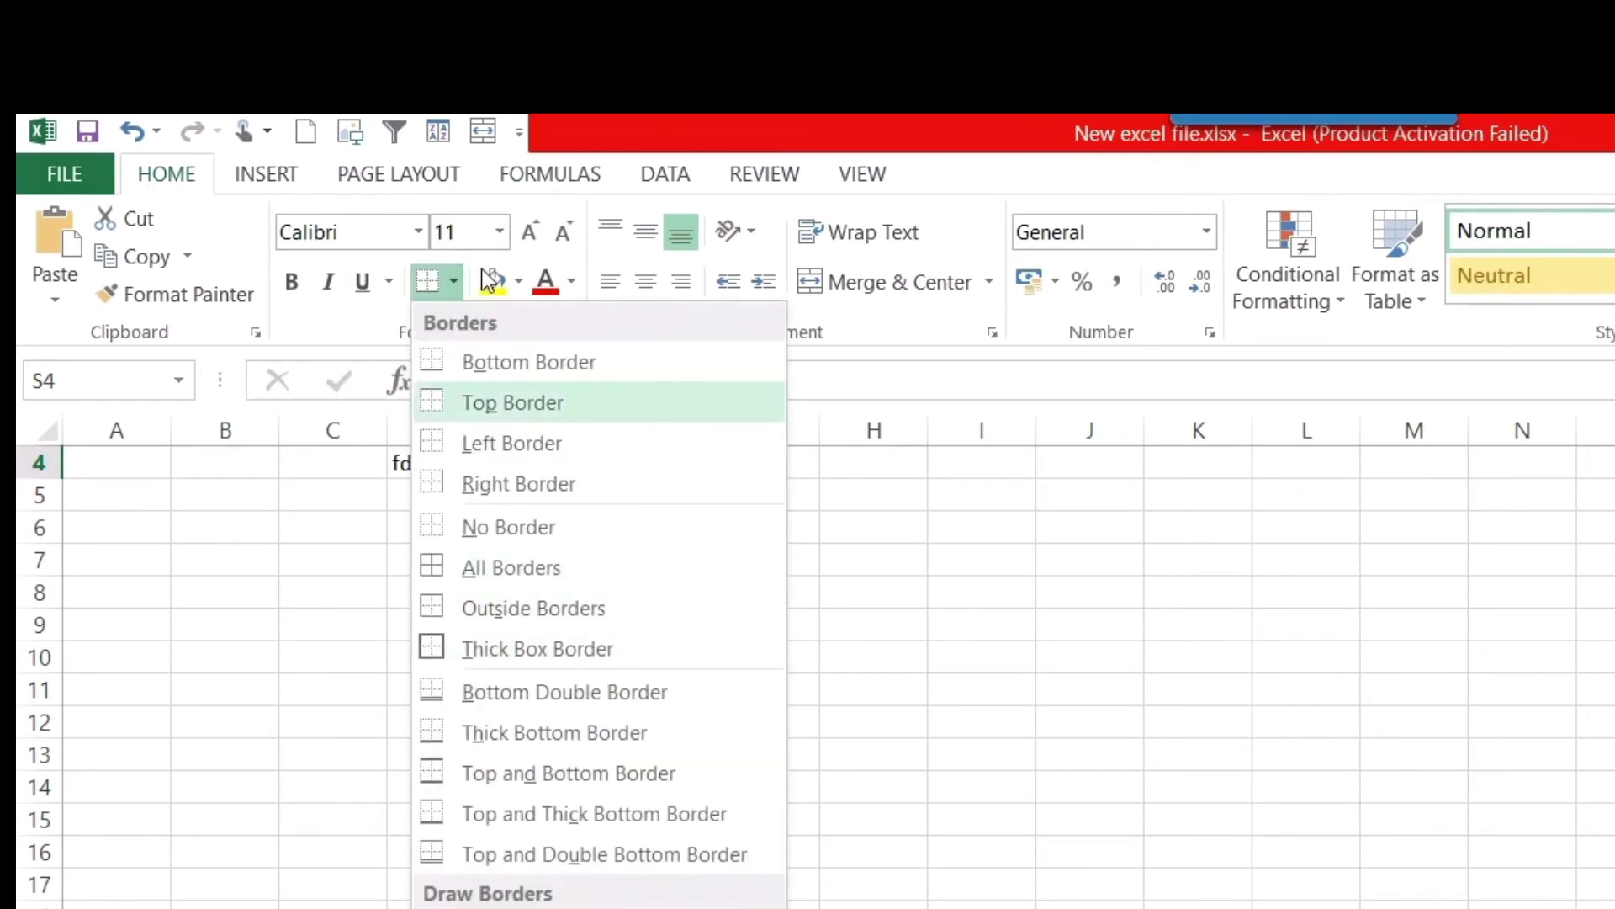
{"action": "left_click", "coordinate": [518, 281]}
{"action": "left_click", "coordinate": [573, 281]}
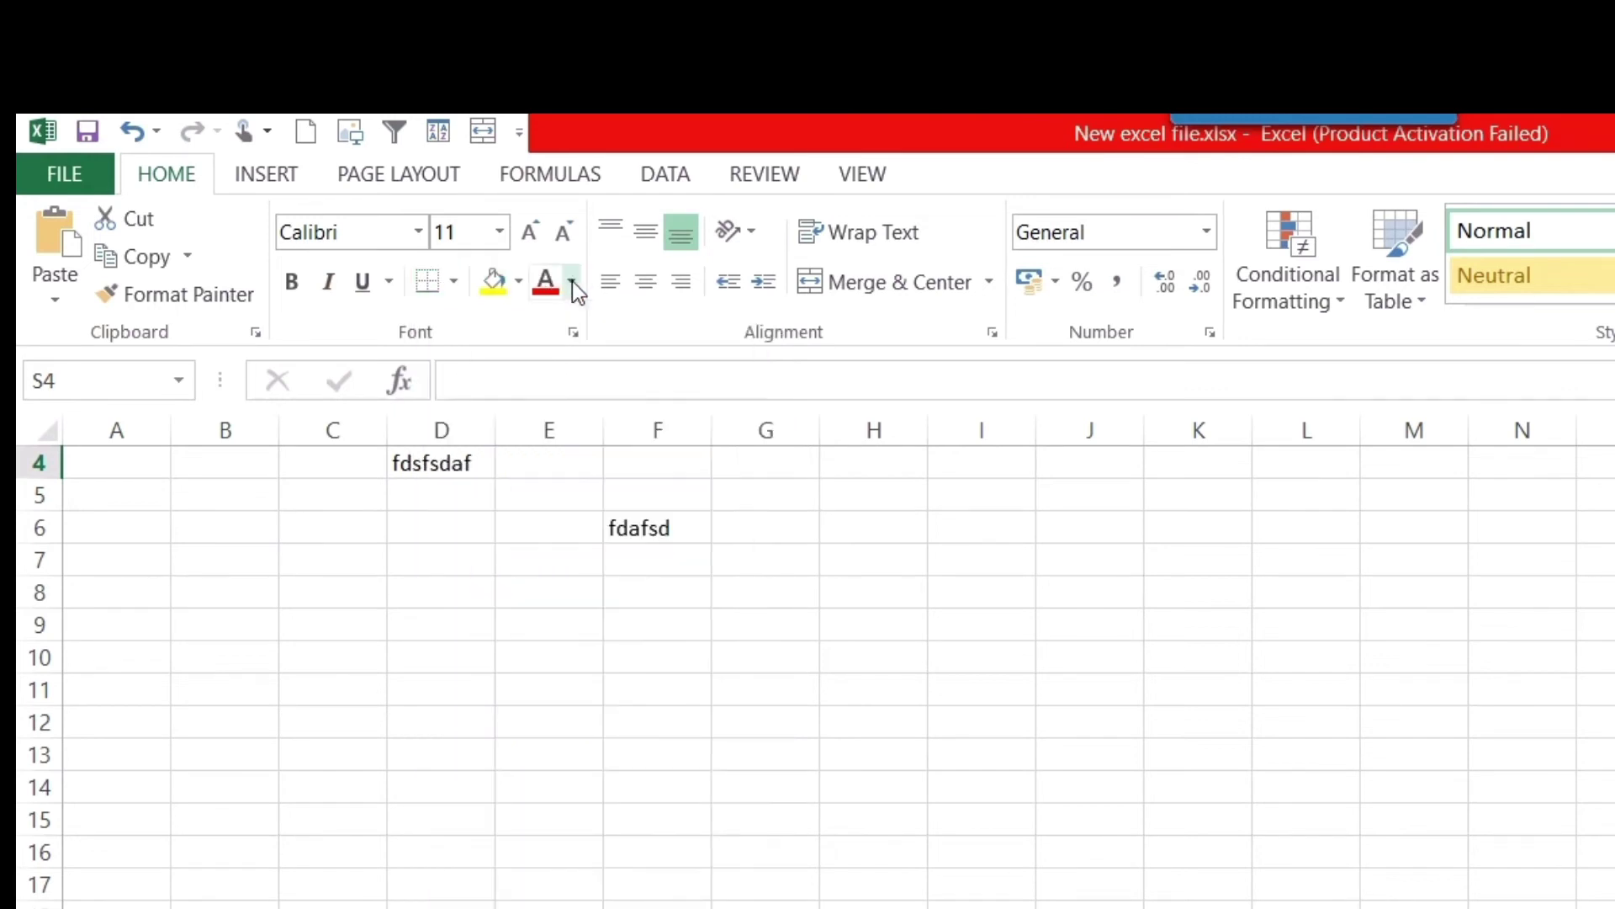
{"action": "left_click", "coordinate": [572, 281]}
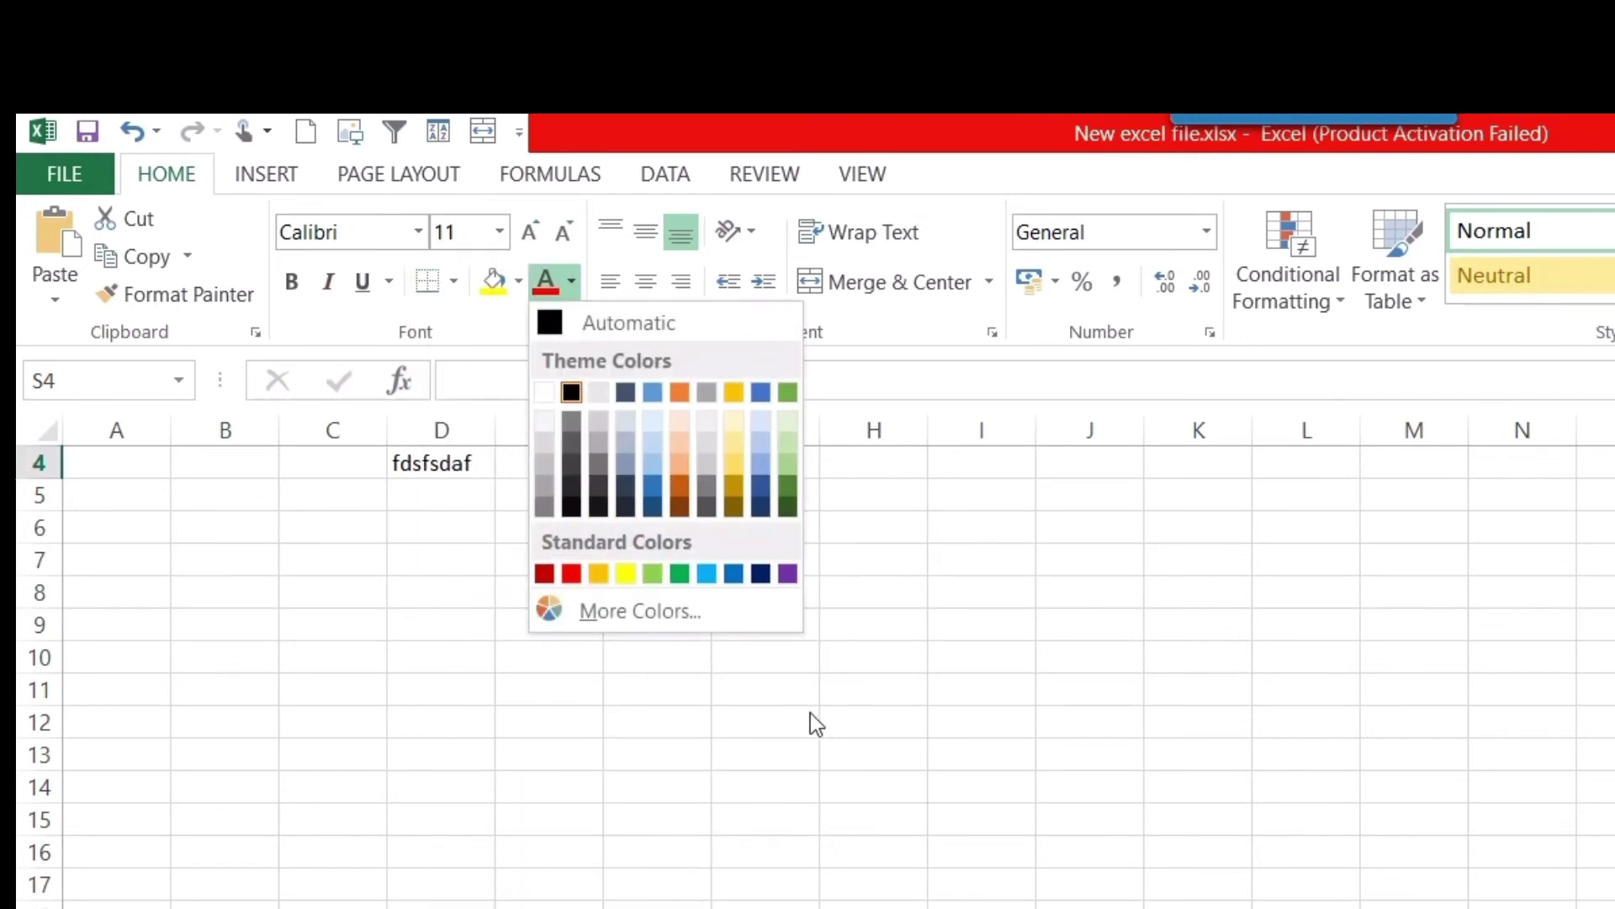
{"action": "key", "text": "Escape"}
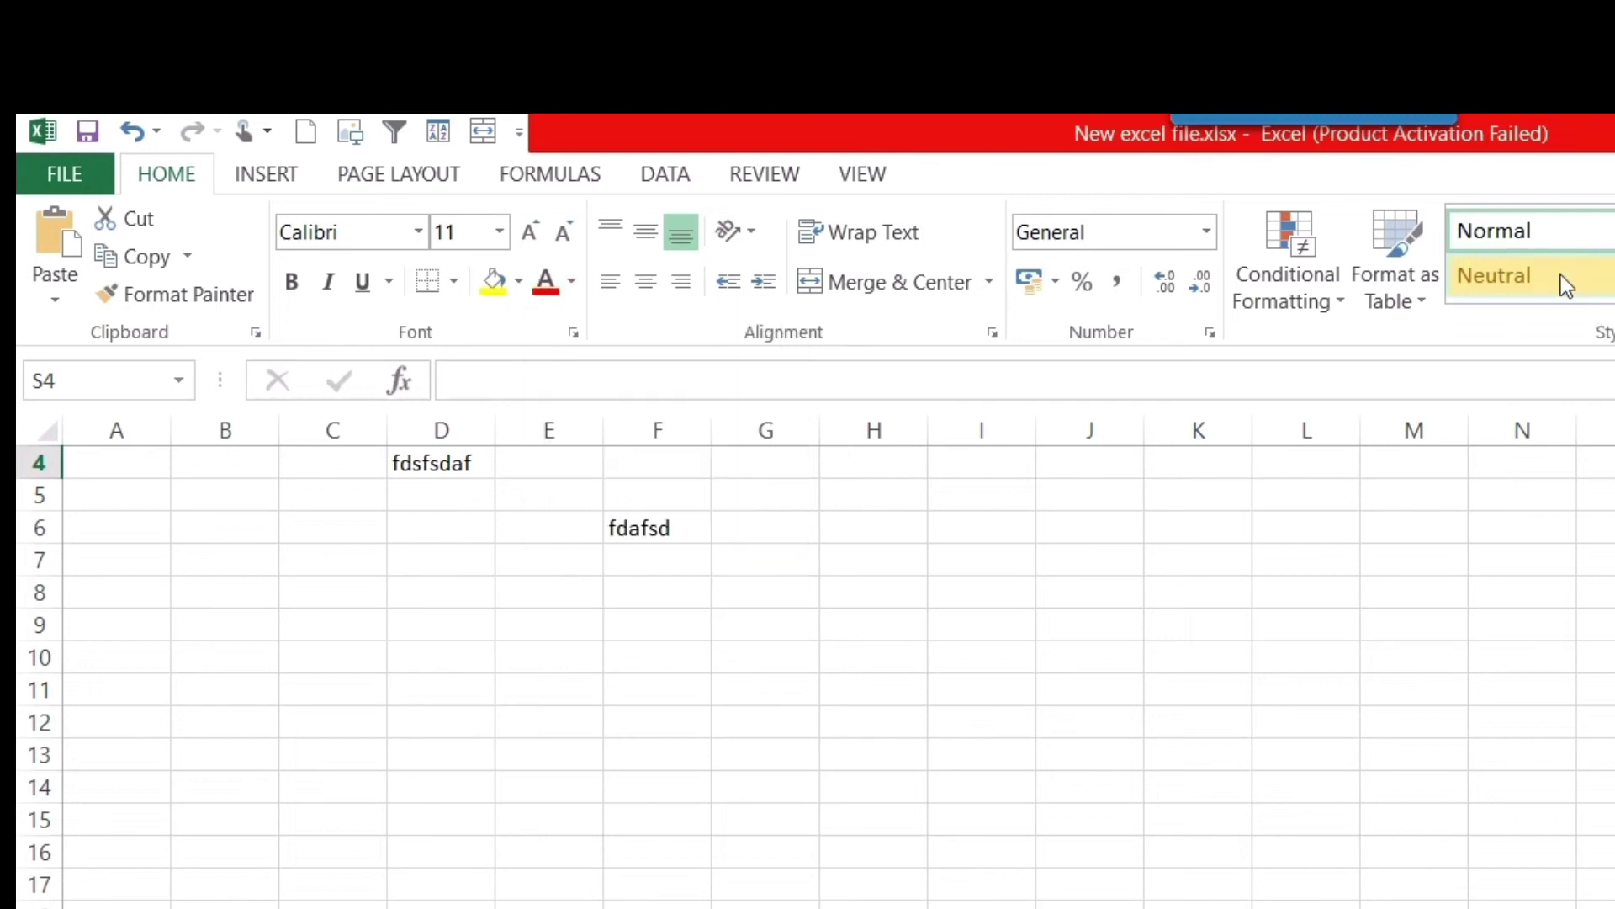
{"action": "left_click_drag", "start_coordinate": [1137, 588], "coordinate": [1194, 592]}
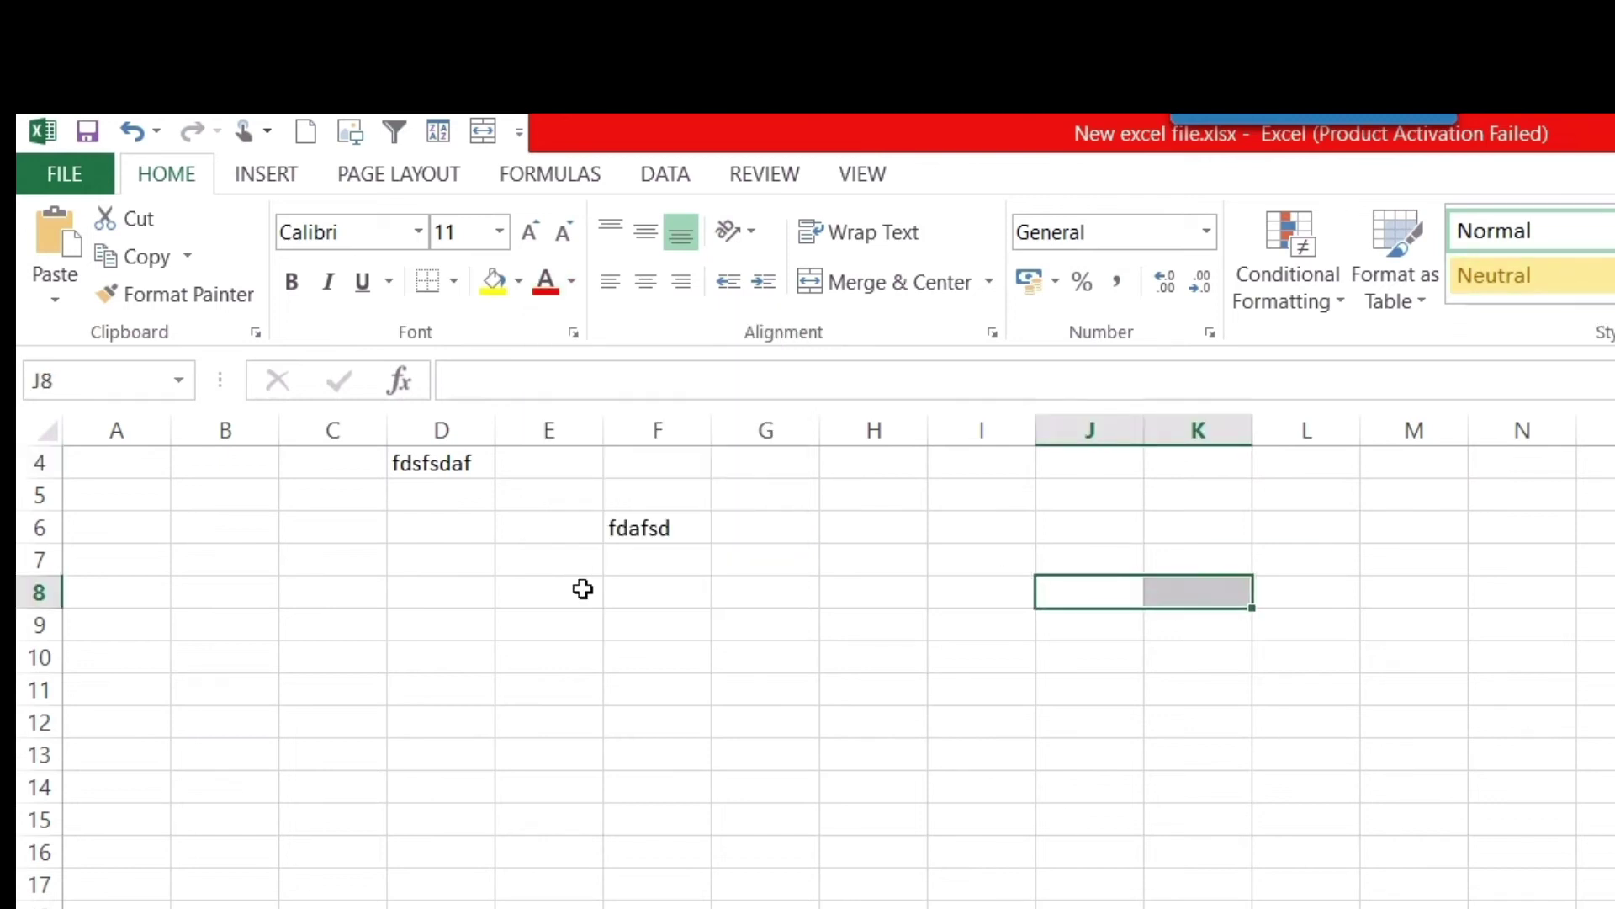
{"action": "left_click", "coordinate": [429, 580]}
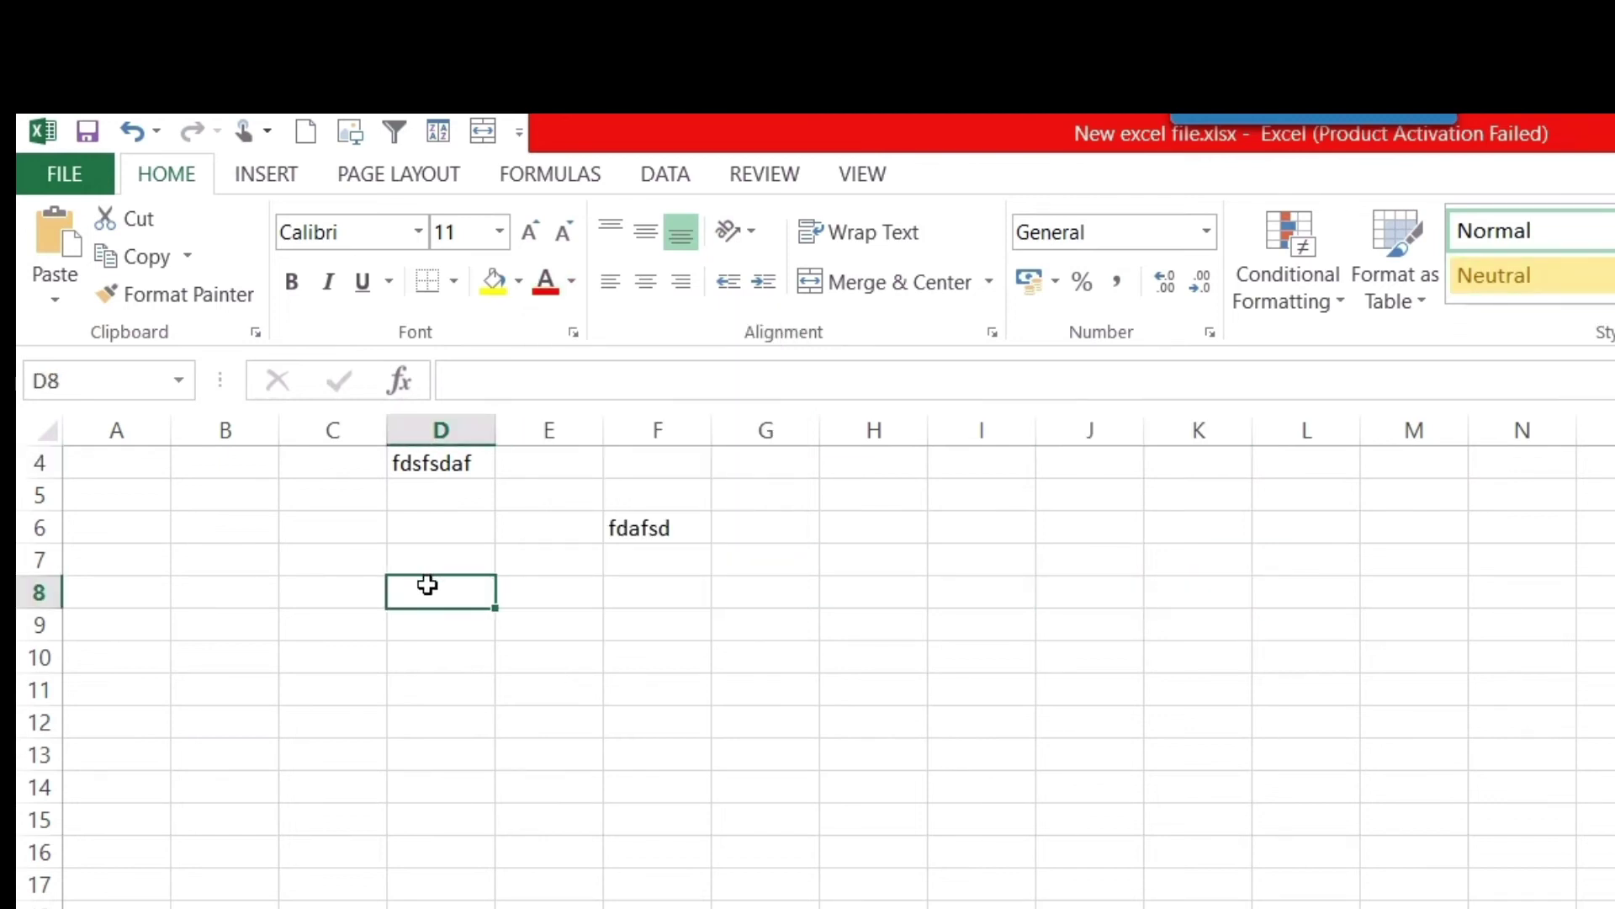
{"action": "left_click_drag", "start_coordinate": [428, 592], "coordinate": [495, 808]}
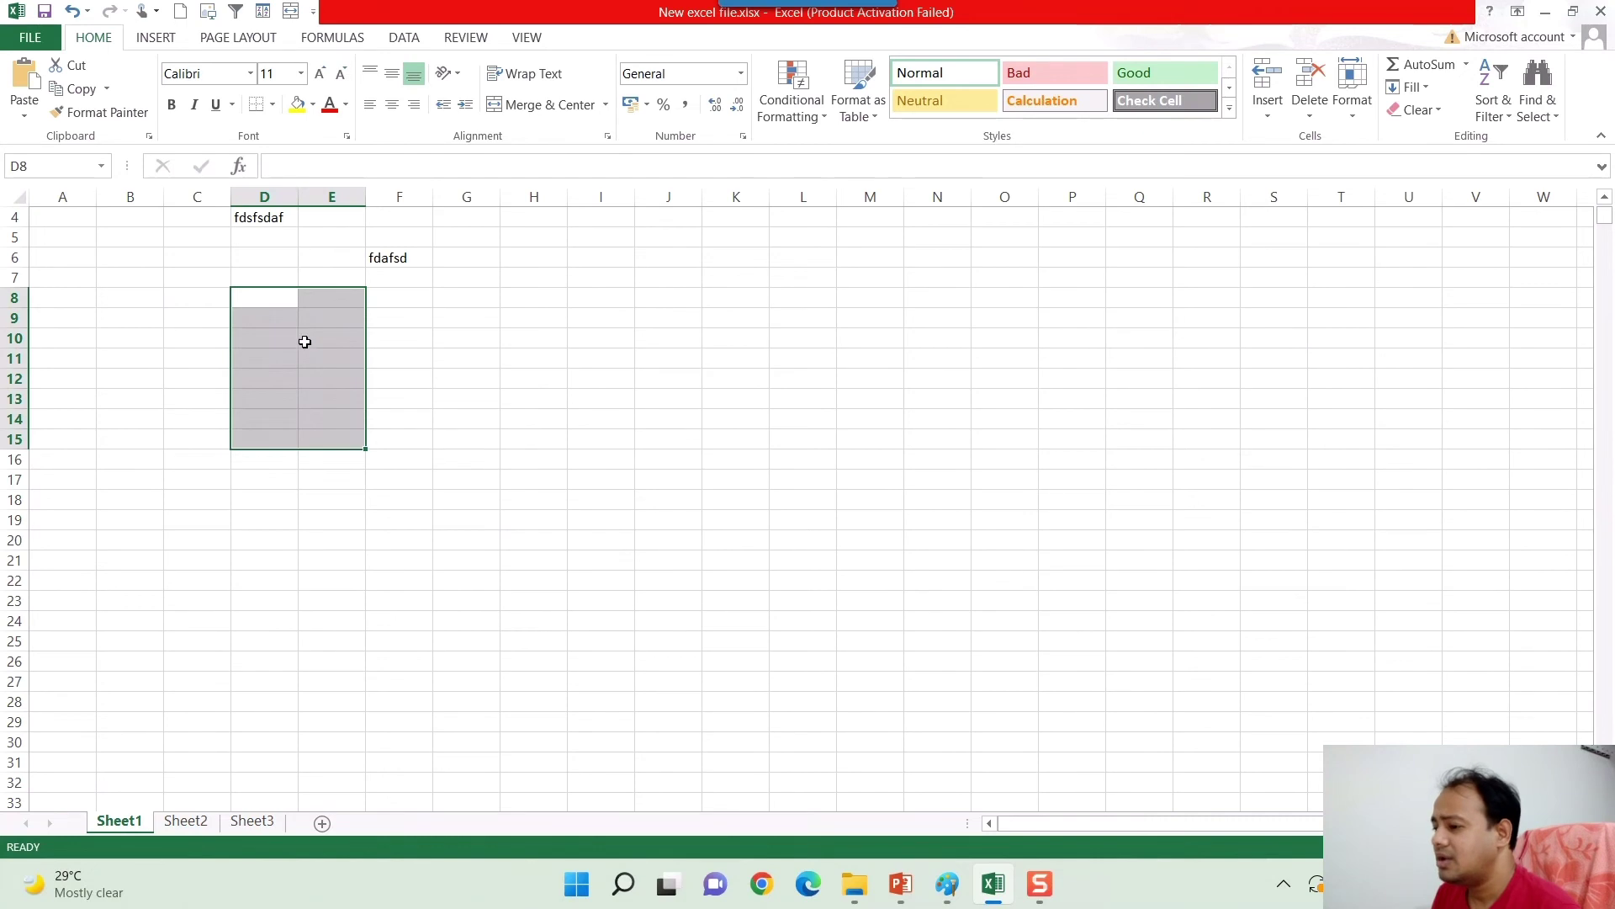
{"action": "left_click", "coordinate": [278, 303]}
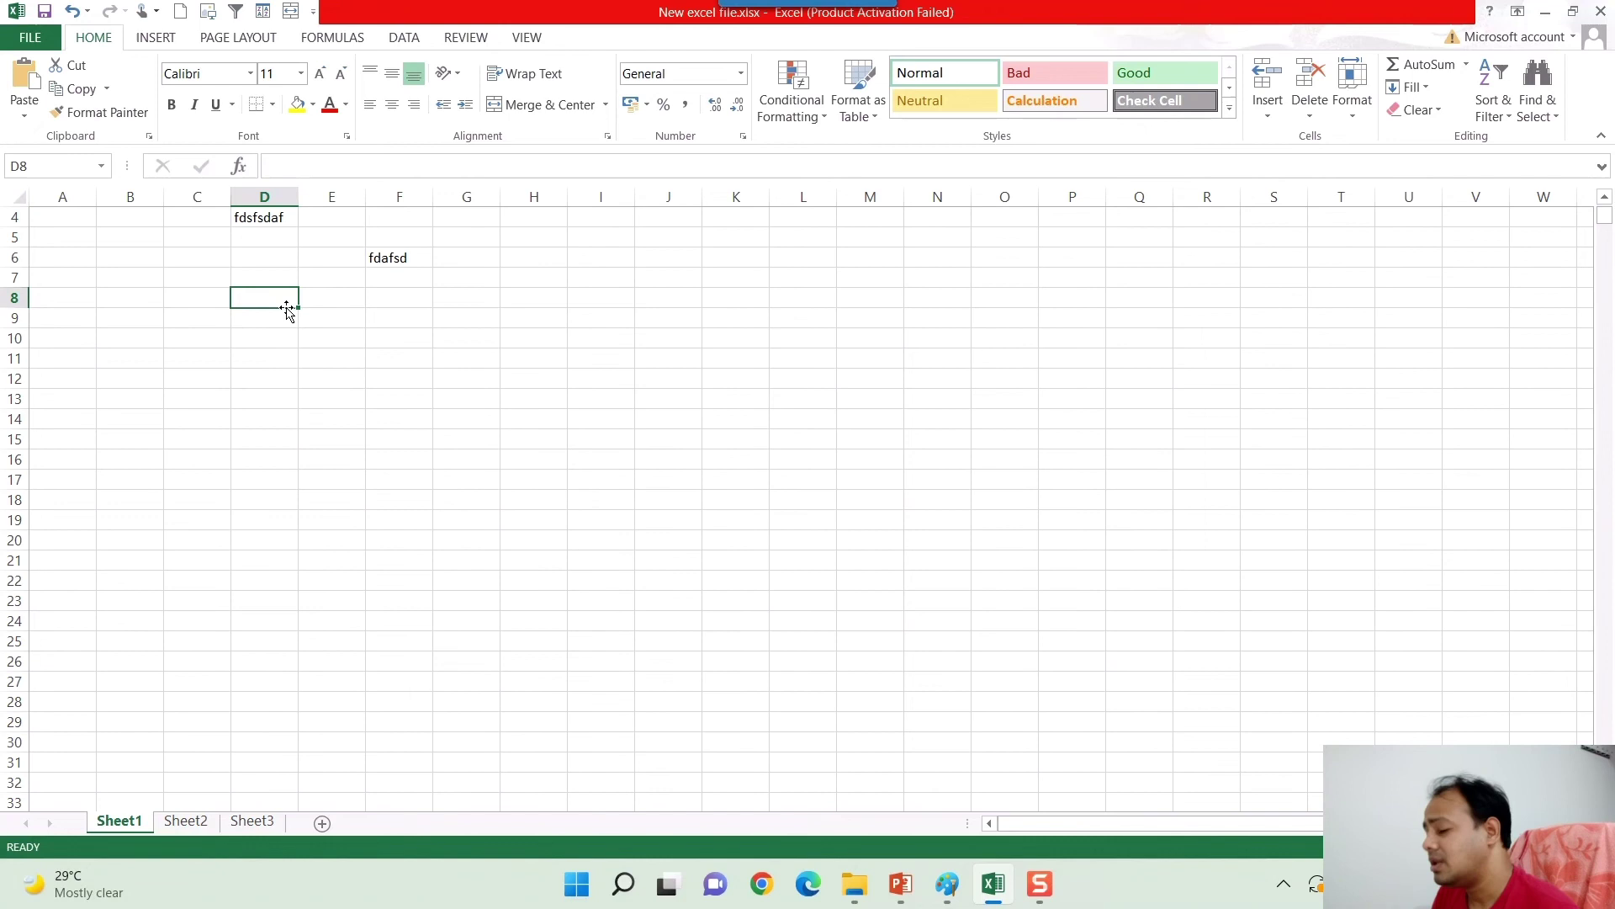
{"action": "left_click", "coordinate": [279, 336]}
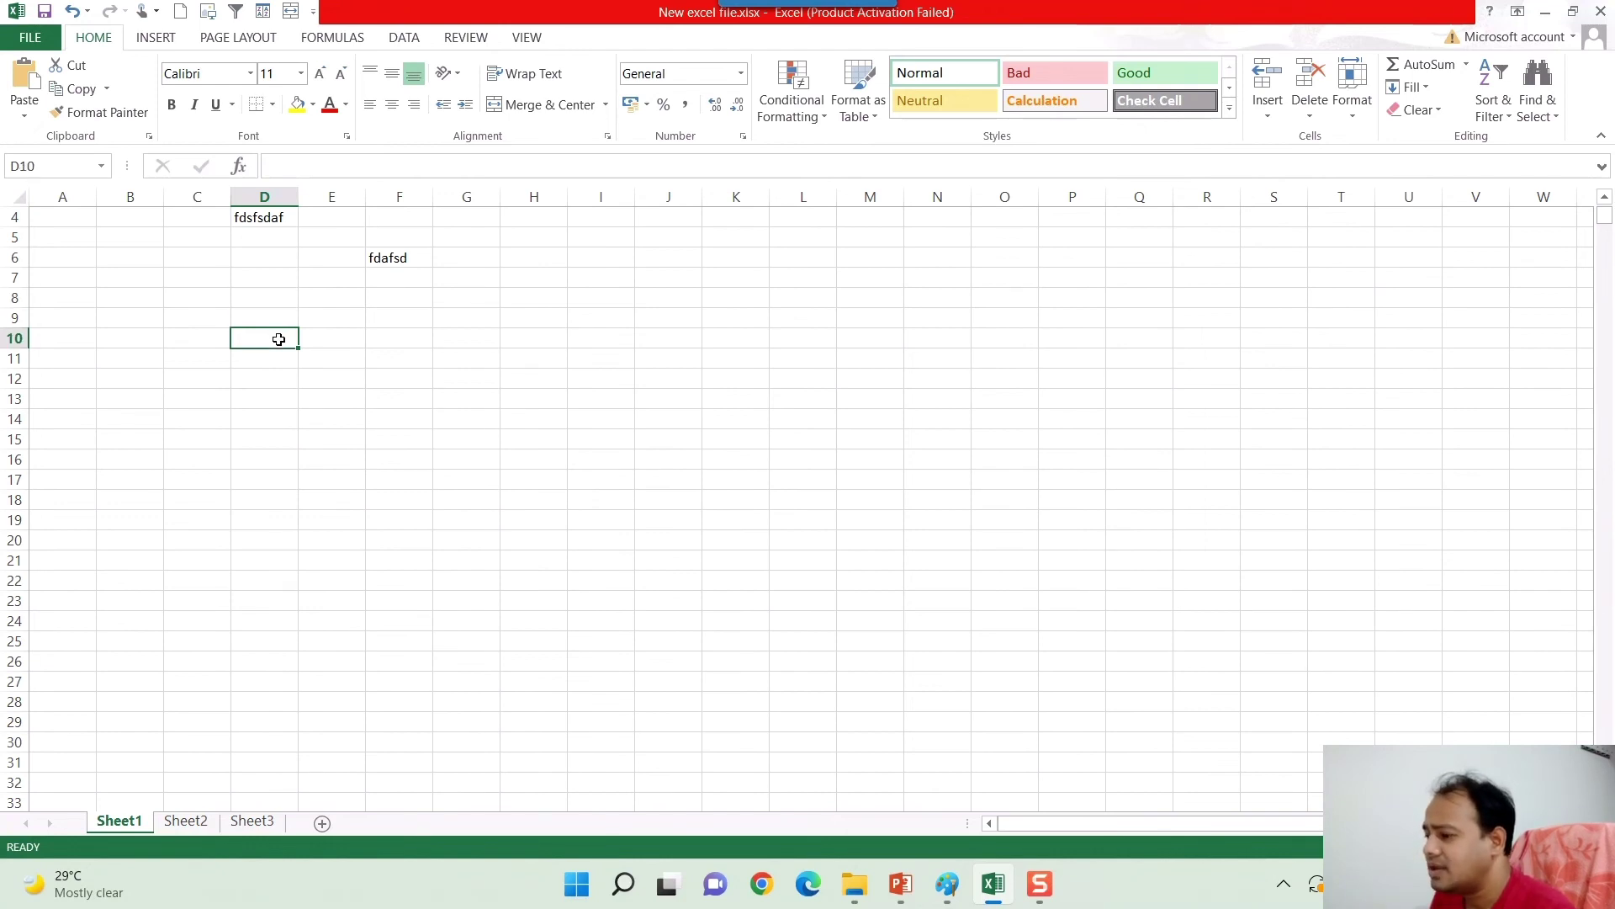
{"action": "left_click", "coordinate": [282, 298]}
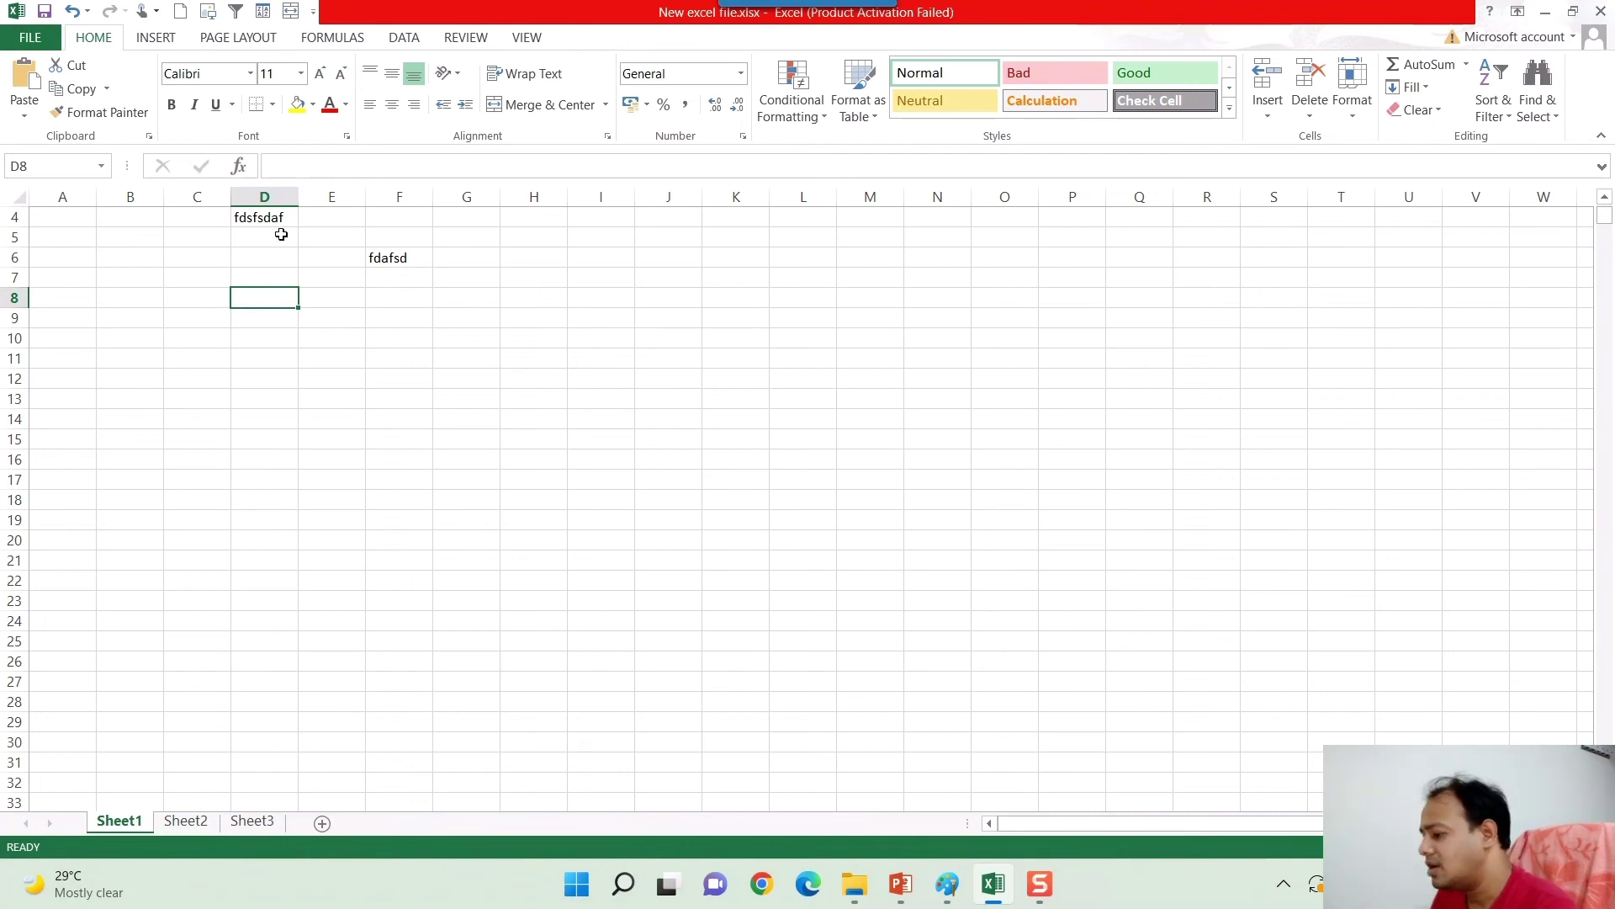
{"action": "left_click", "coordinate": [387, 383]}
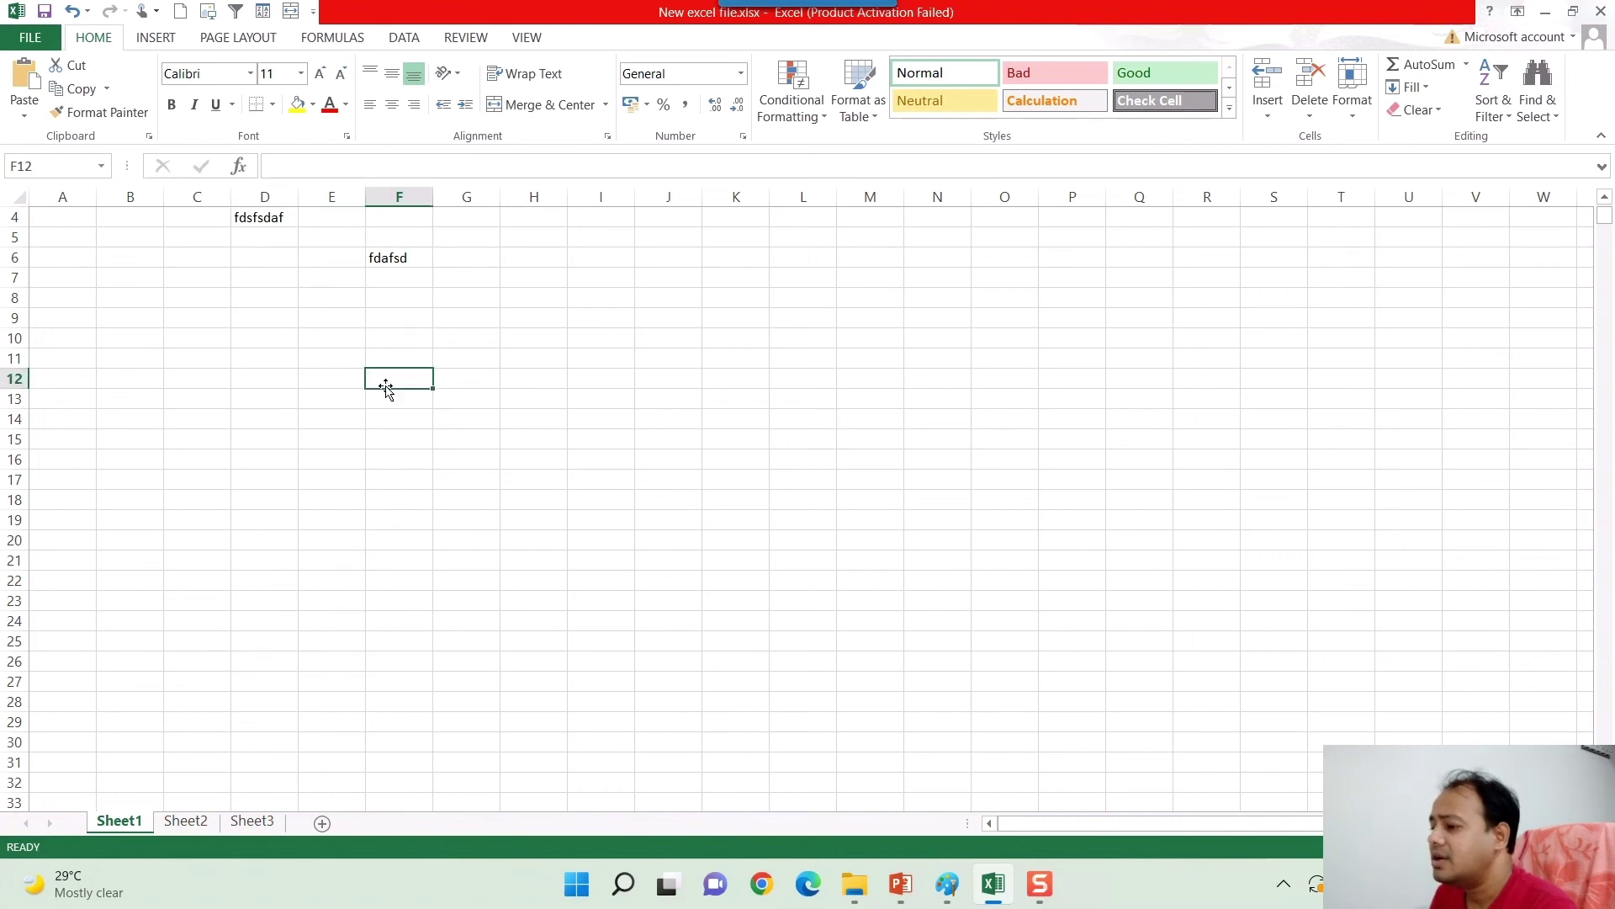